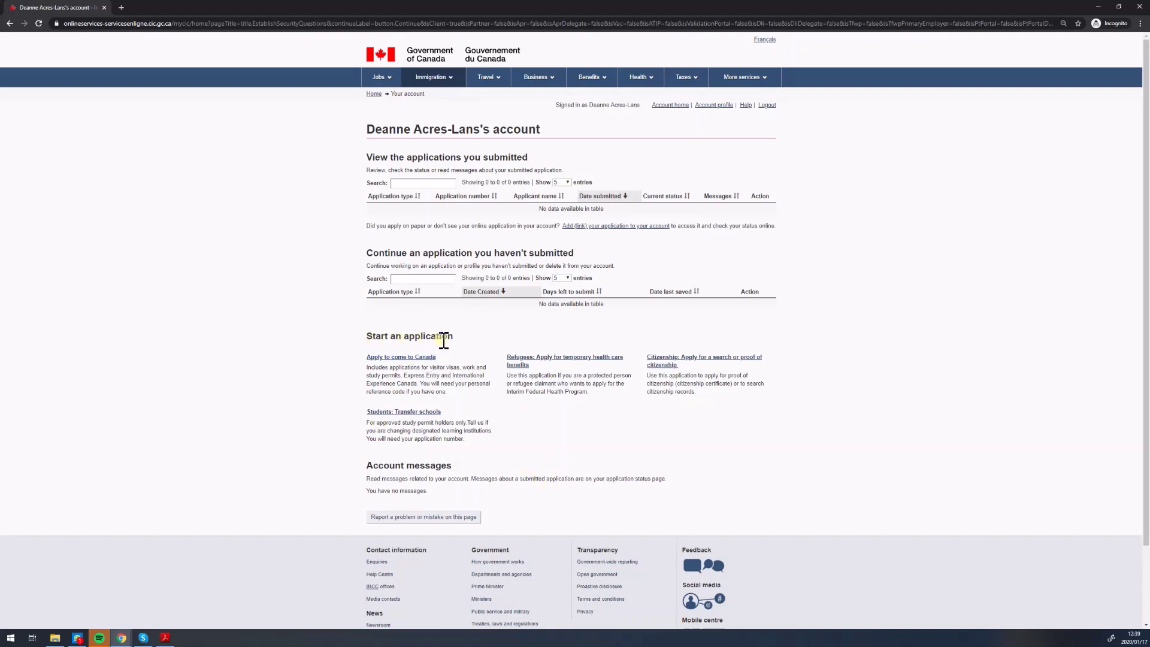
Start a new 'Apply to come to Canada' application from the account page.
left_click(388, 359)
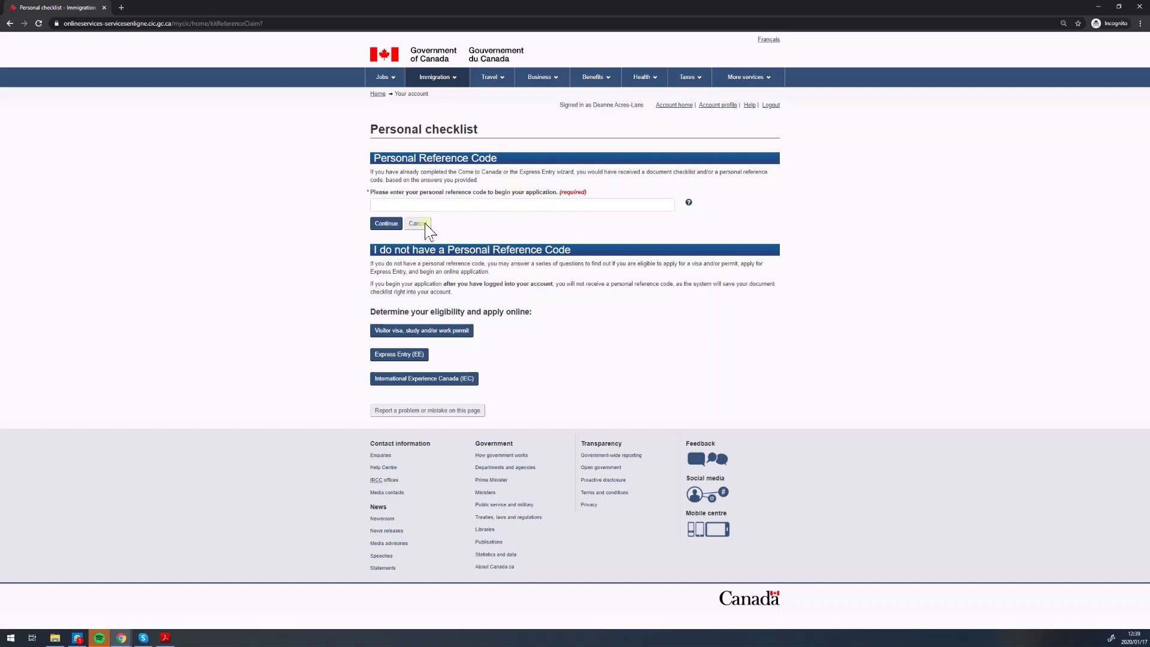
Launch the Express Entry (EE) eligibility questionnaire from the Personal checklist.
left_click(382, 227)
left_click(418, 358)
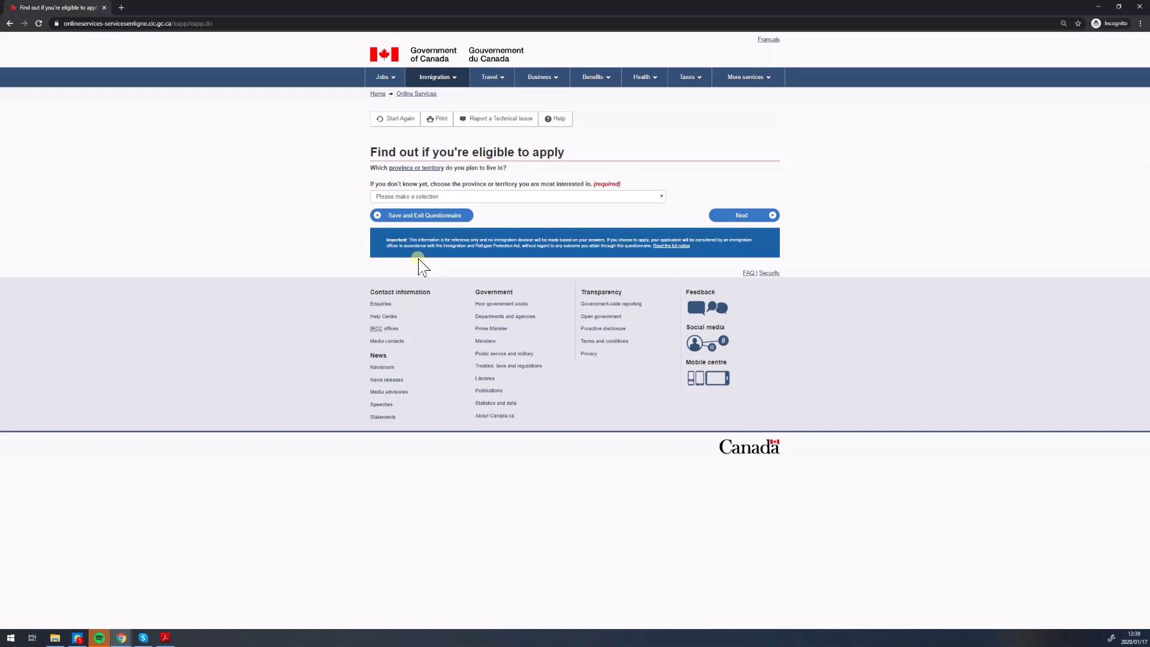
Answer Ontario as the province where you plan to live.
left_click(487, 197)
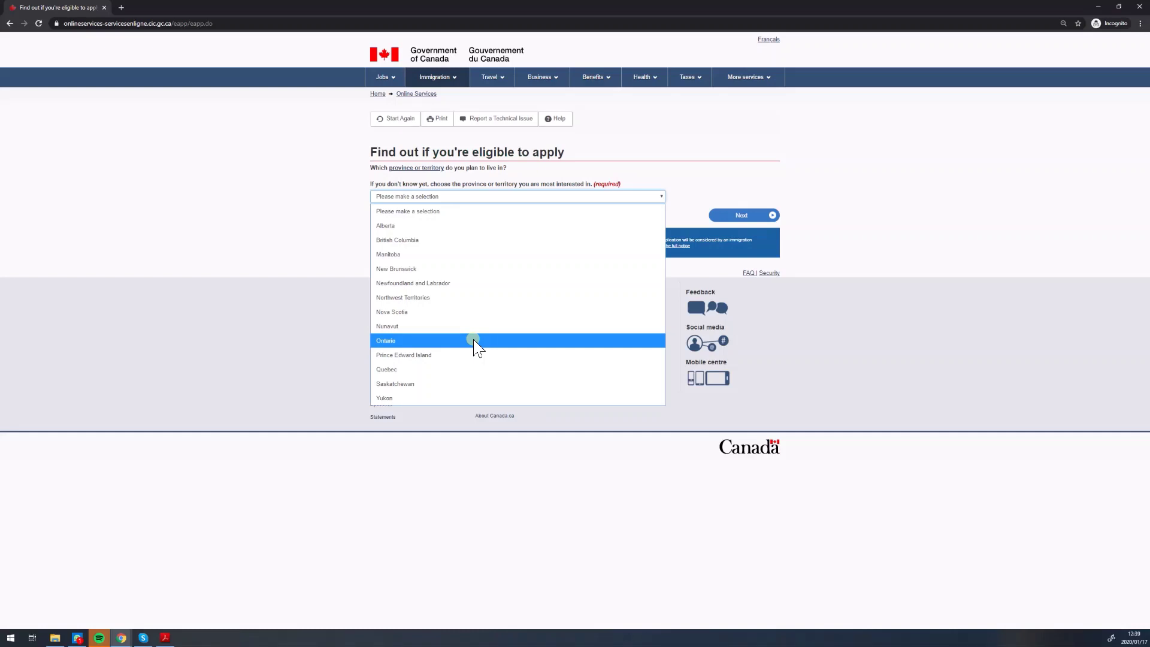
left_click(475, 342)
left_click(731, 216)
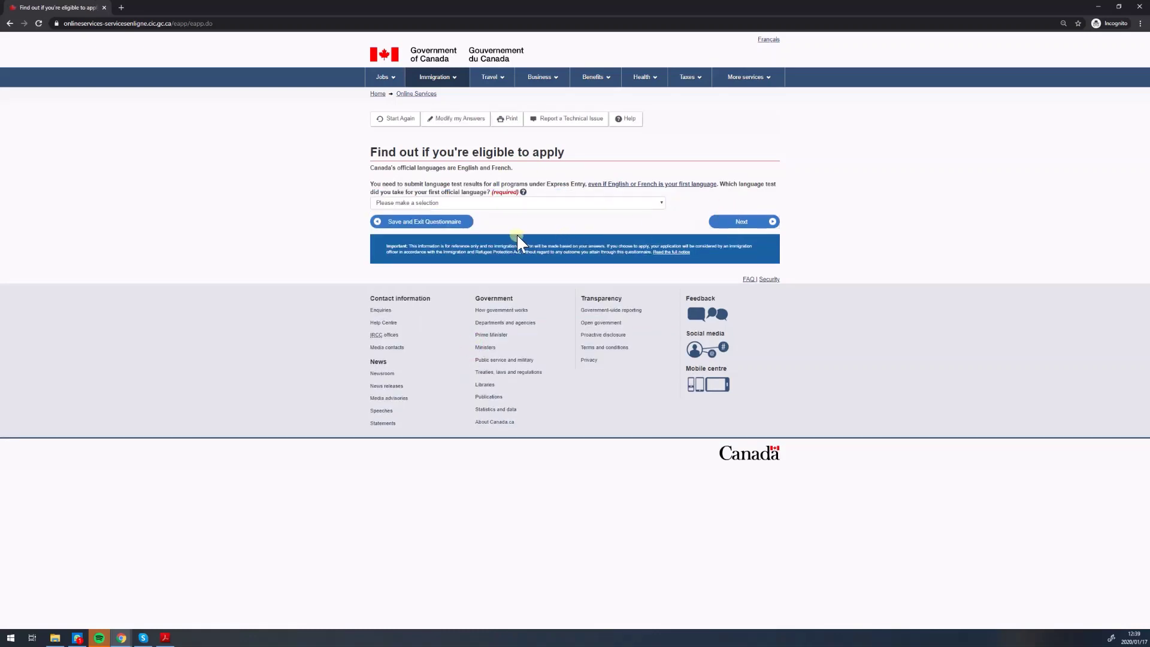
Record IELTS as the first-language test, taken on 19 December 2019.
left_click(494, 204)
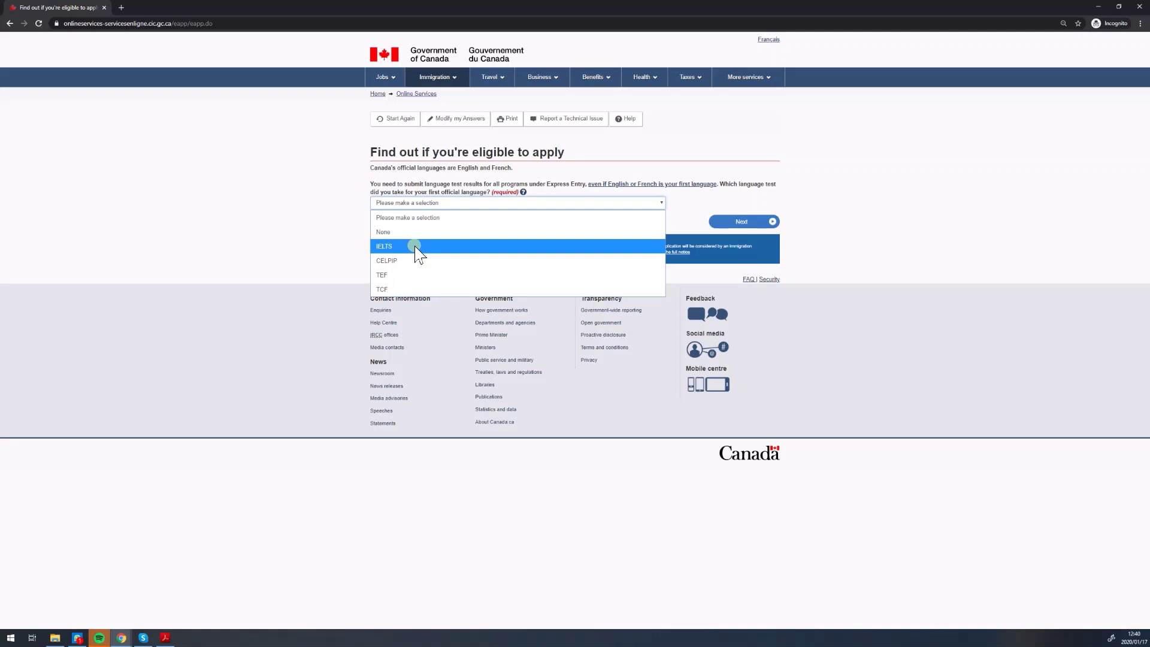
left_click(416, 251)
left_click(741, 221)
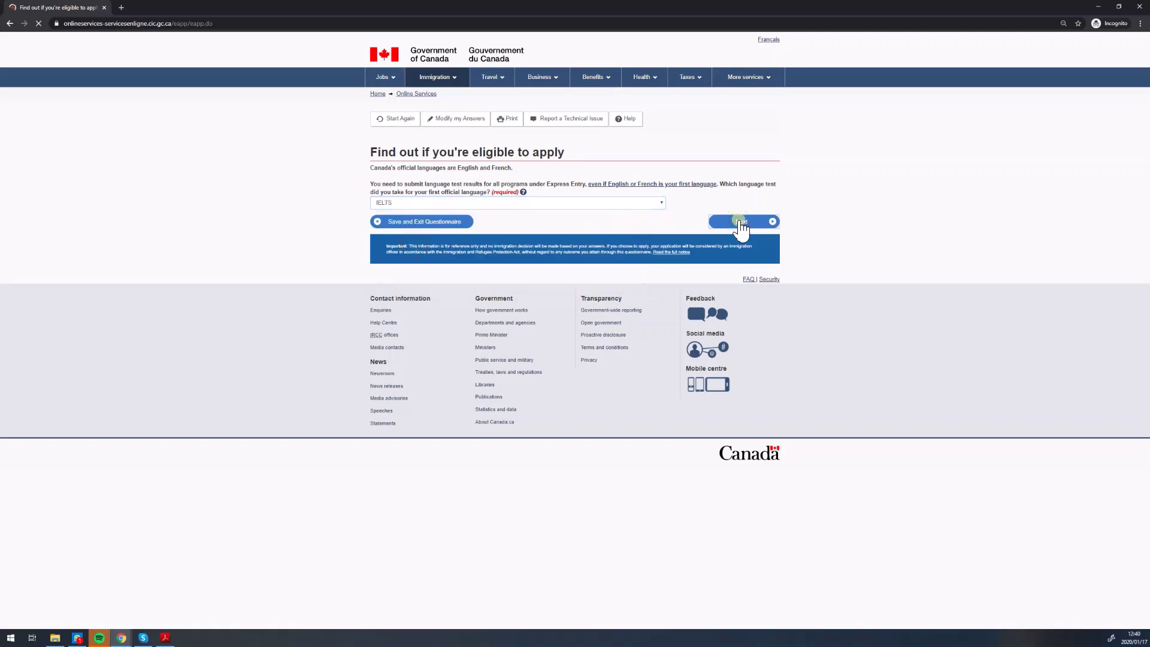
left_click(412, 180)
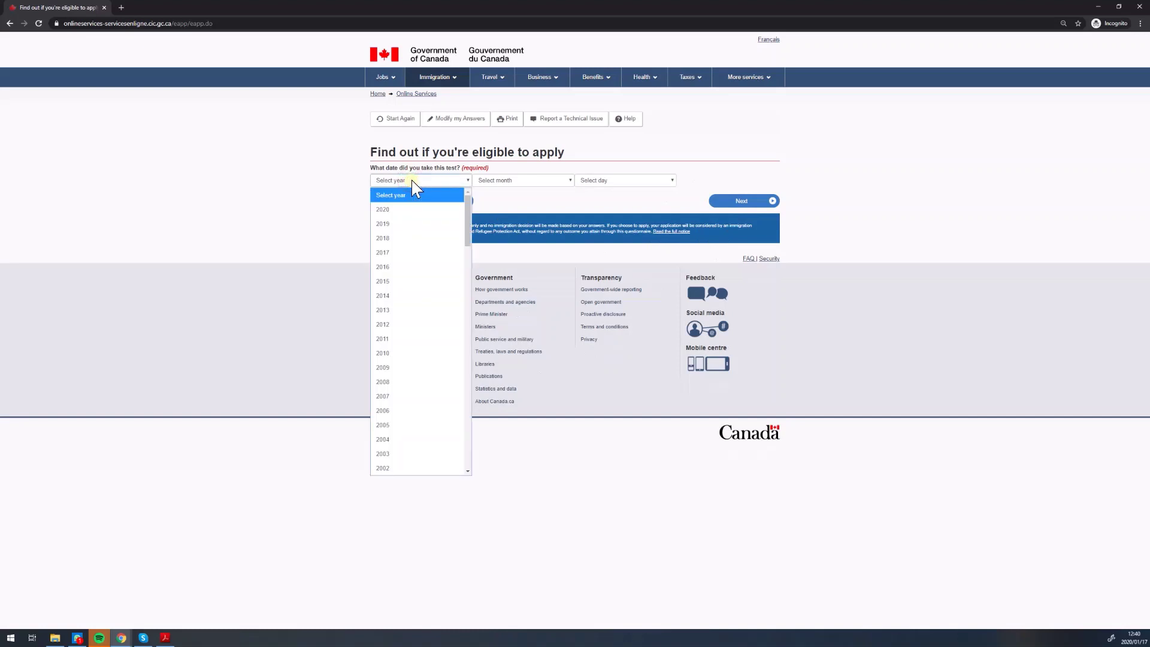
left_click(415, 224)
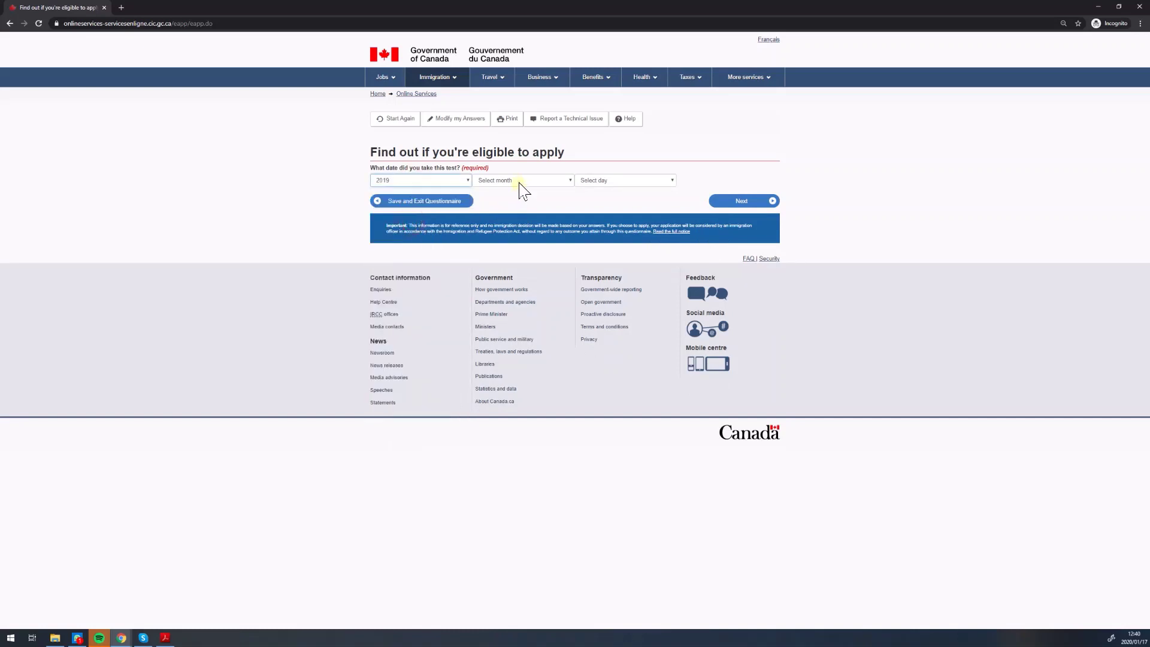
left_click(519, 183)
left_click(508, 368)
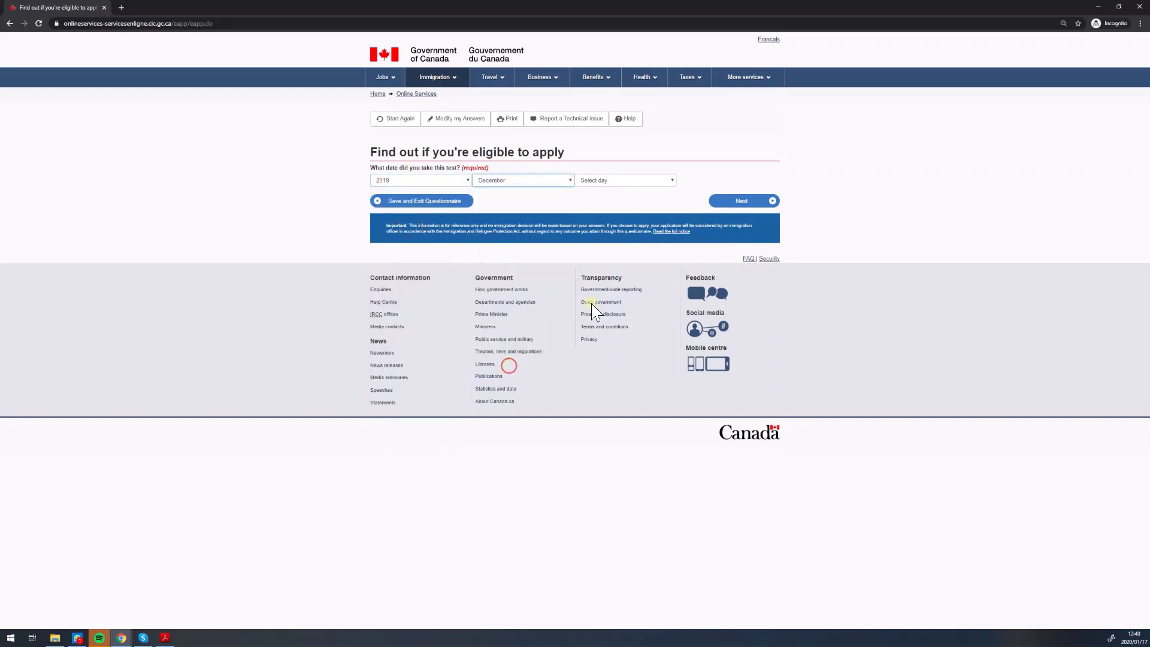
left_click(619, 182)
left_click(607, 466)
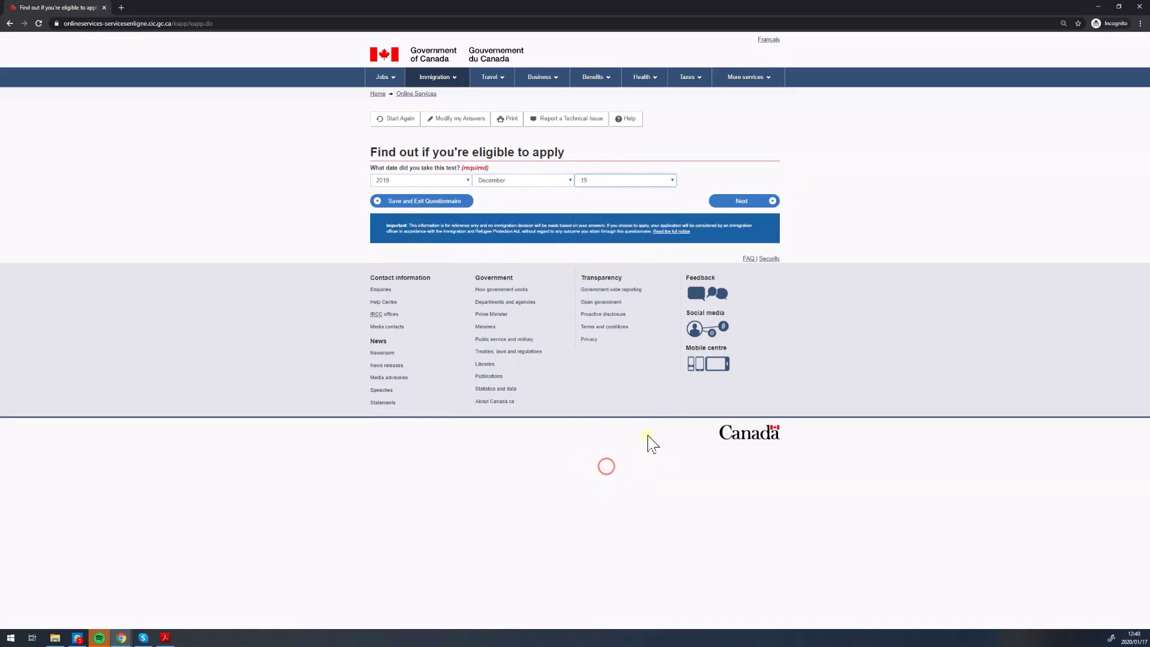
left_click(744, 201)
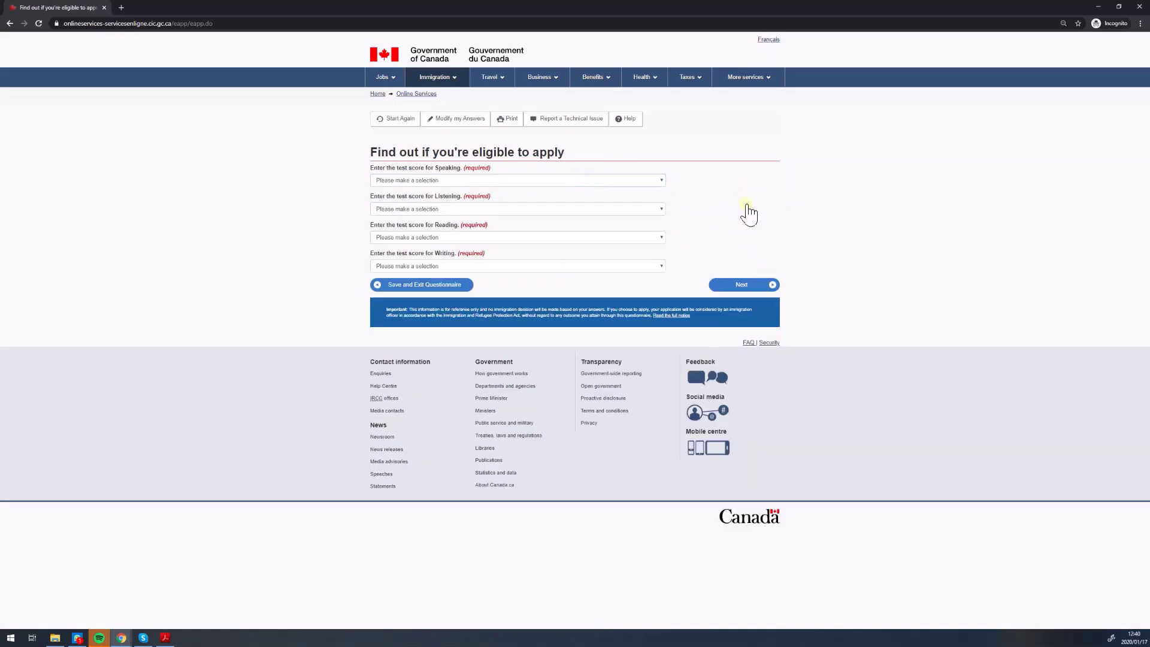
Enter IELTS scores of 9 for speaking, listening, reading and writing.
left_click(436, 179)
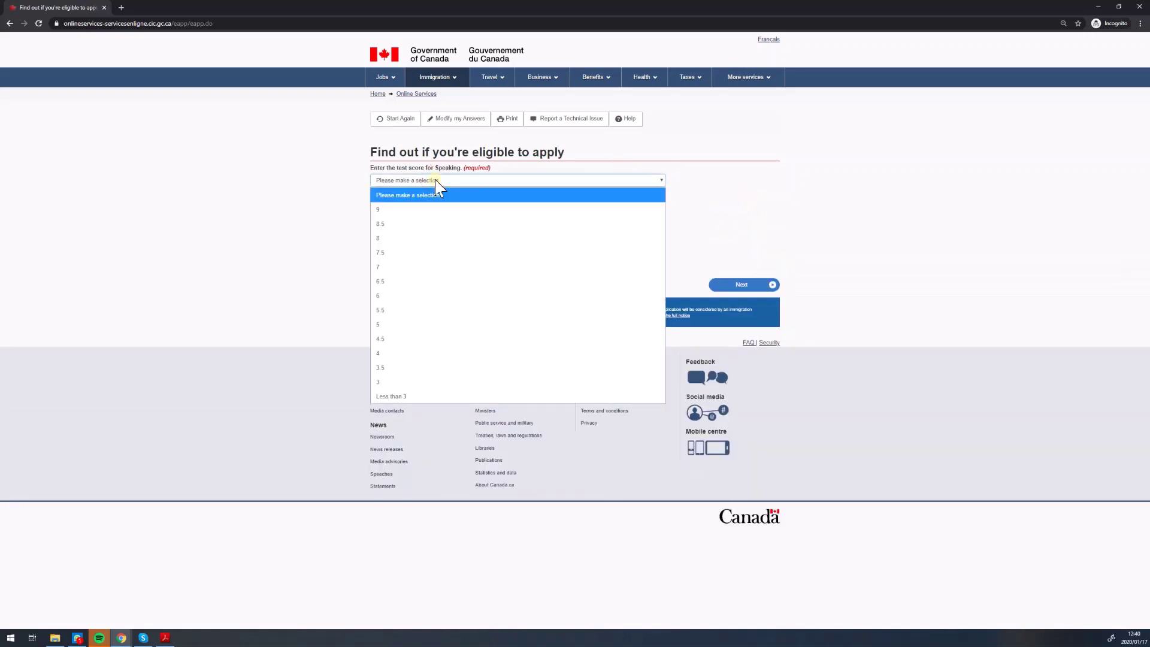
left_click(416, 210)
left_click(414, 239)
left_click(415, 266)
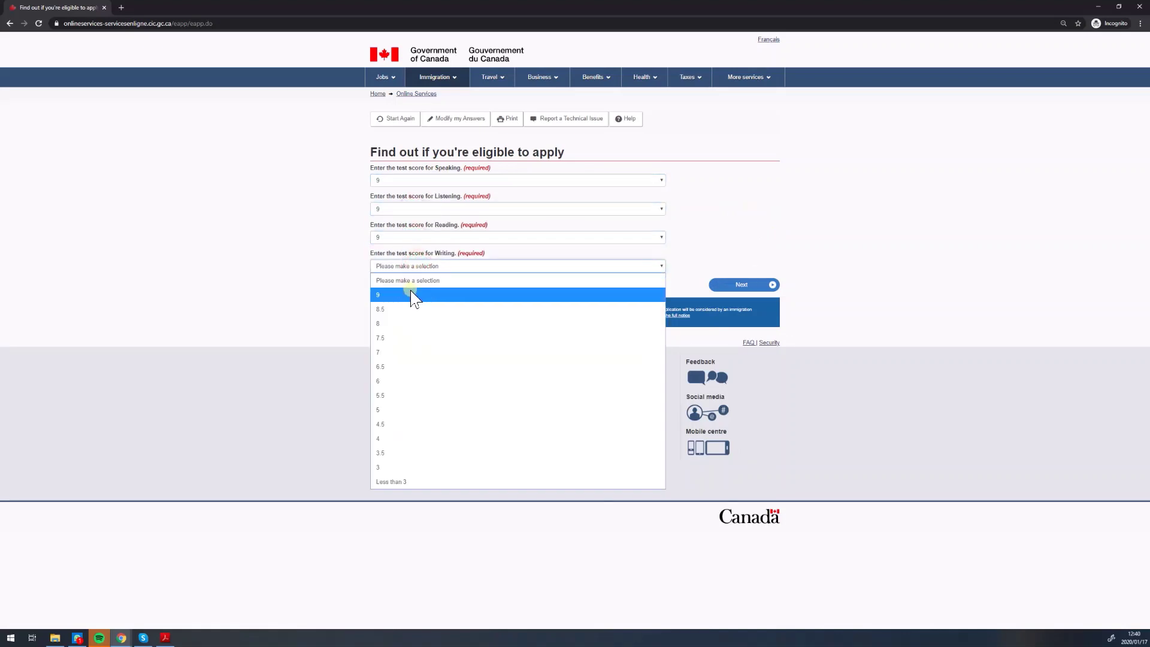
left_click(410, 295)
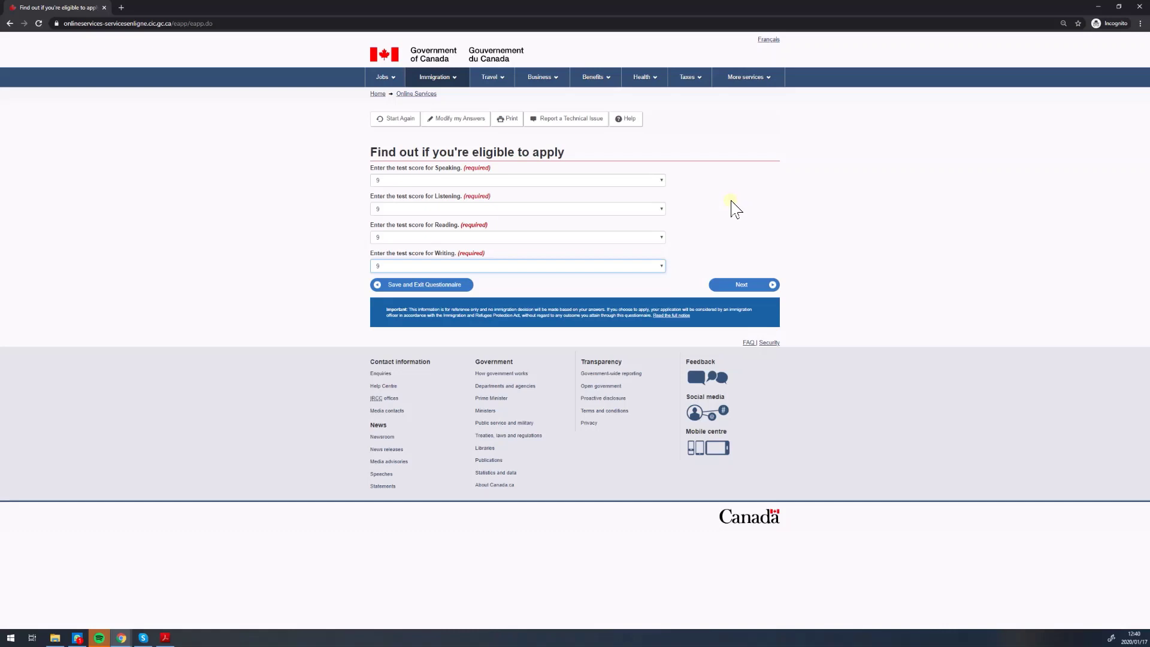
left_click(759, 285)
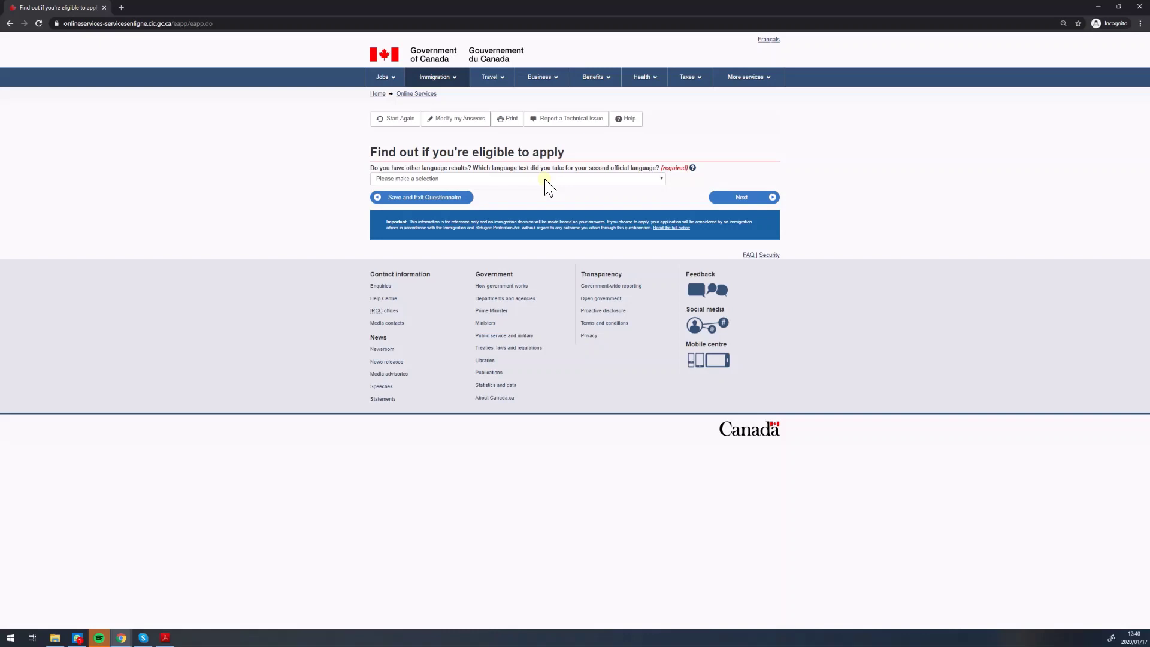
Answer None for a second official-language test.
left_click(546, 180)
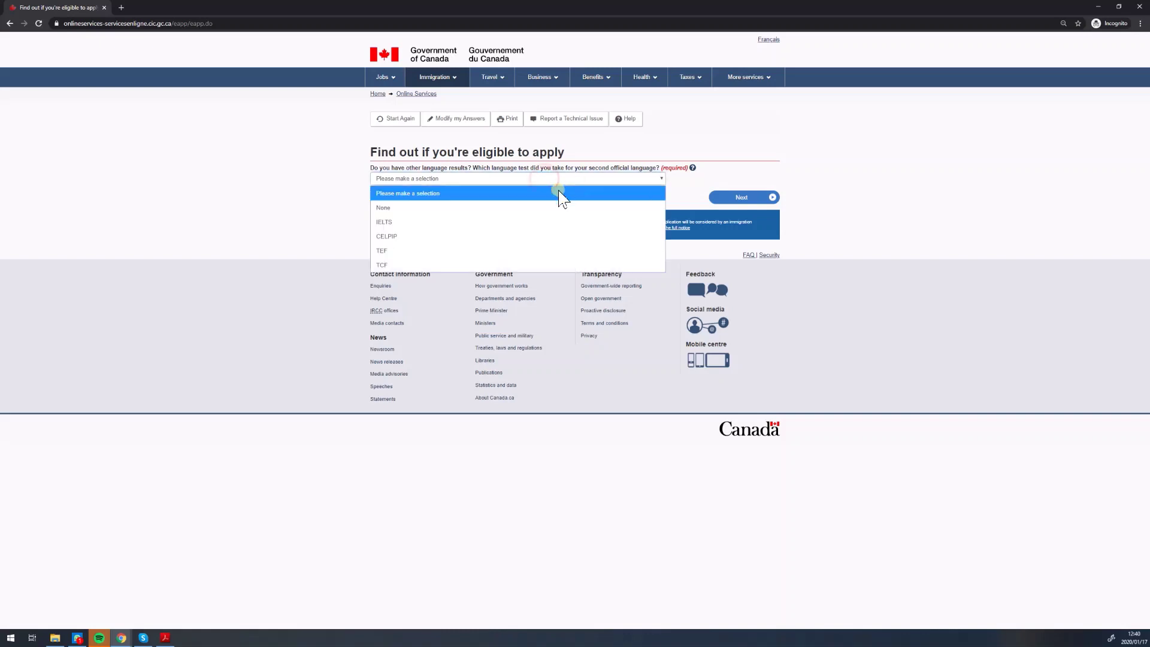
left_click(403, 216)
left_click(743, 197)
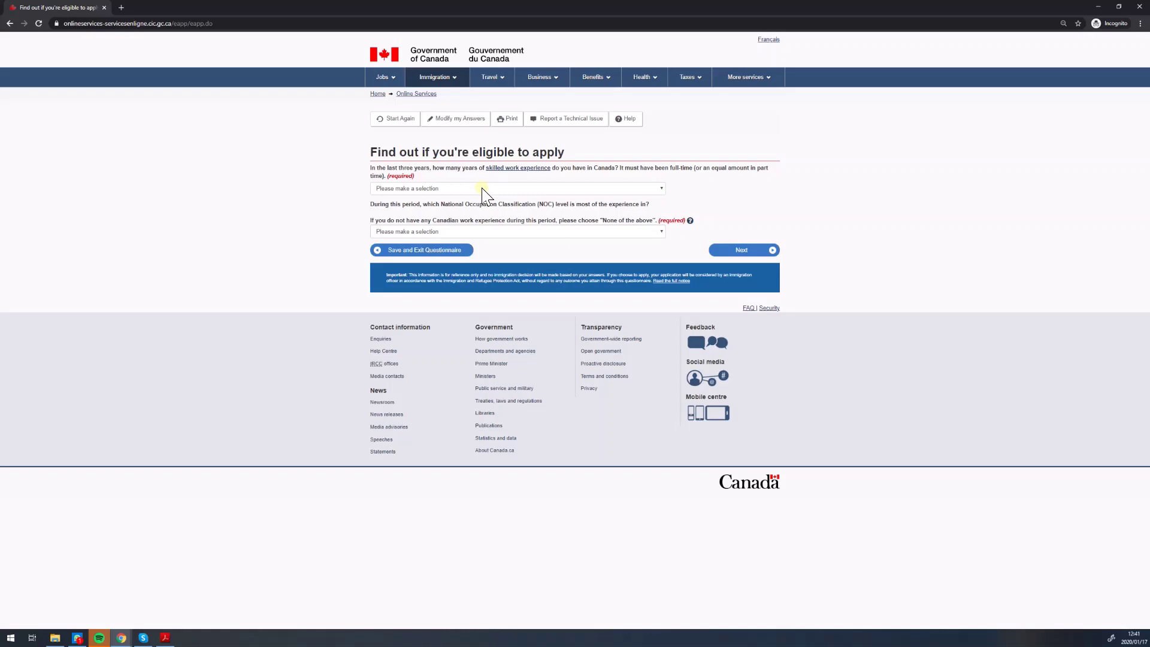
Record no Canadian work experience and 'None of the above' for NOC skill level.
left_click(483, 189)
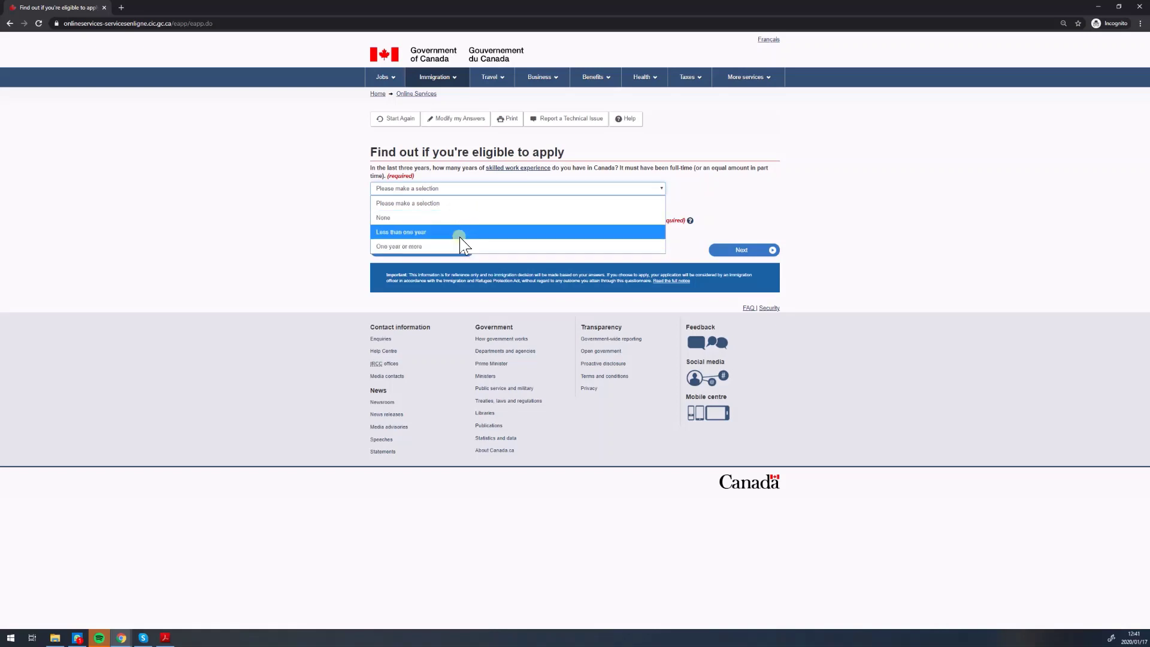
left_click(454, 219)
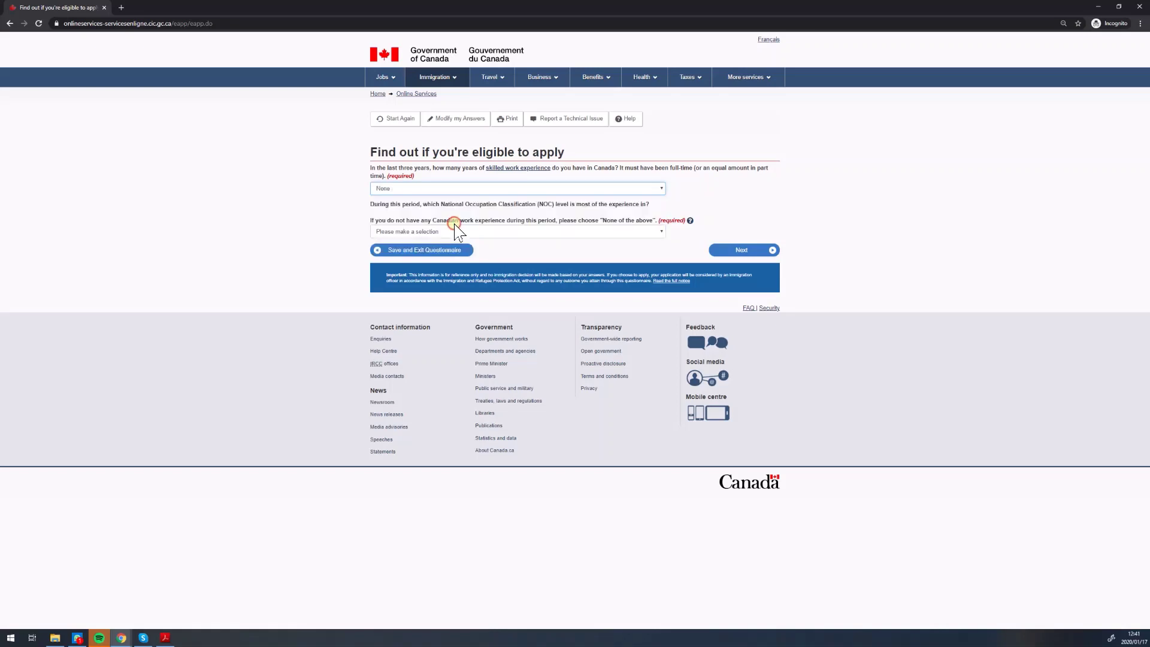
left_click(529, 233)
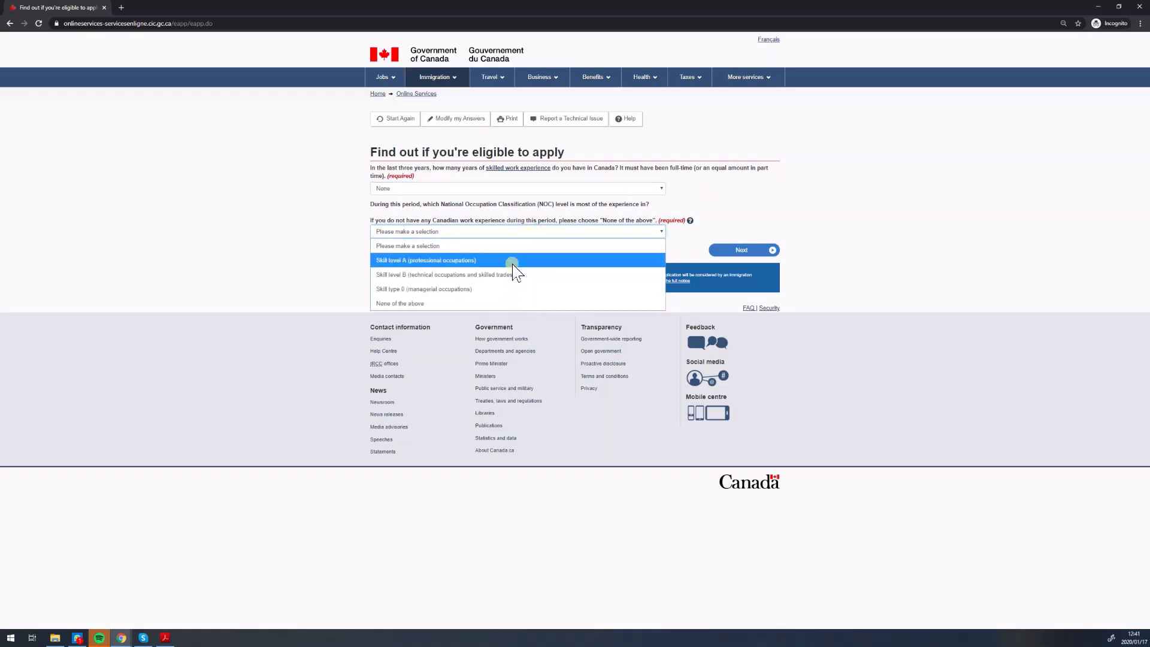
left_click(523, 304)
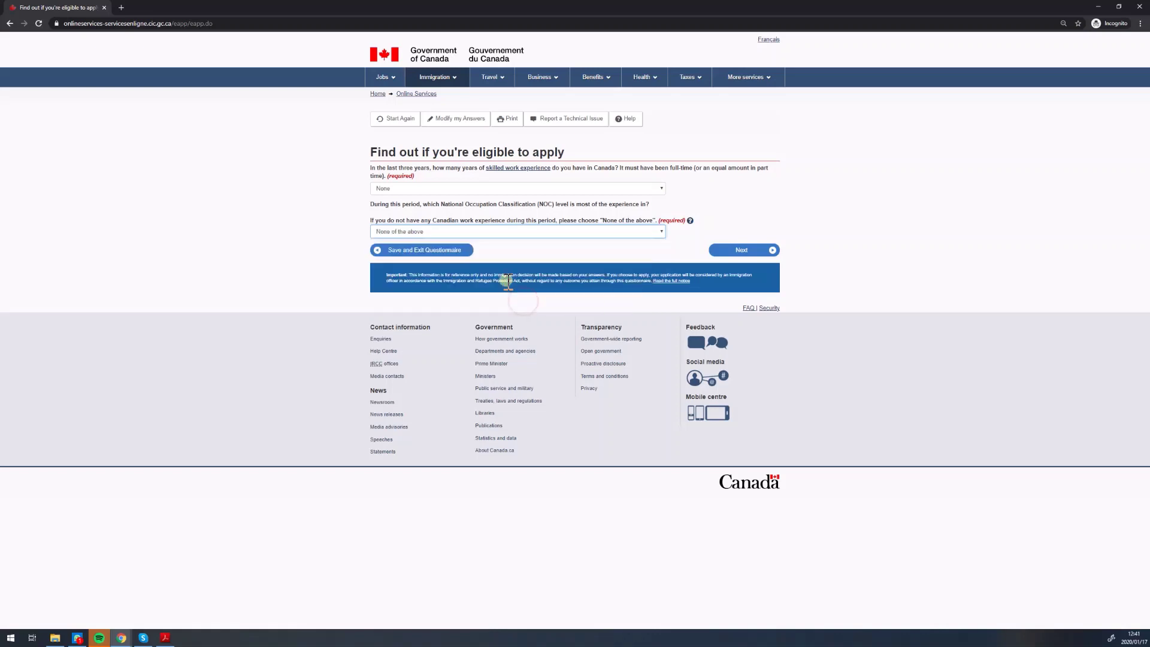
left_click(742, 252)
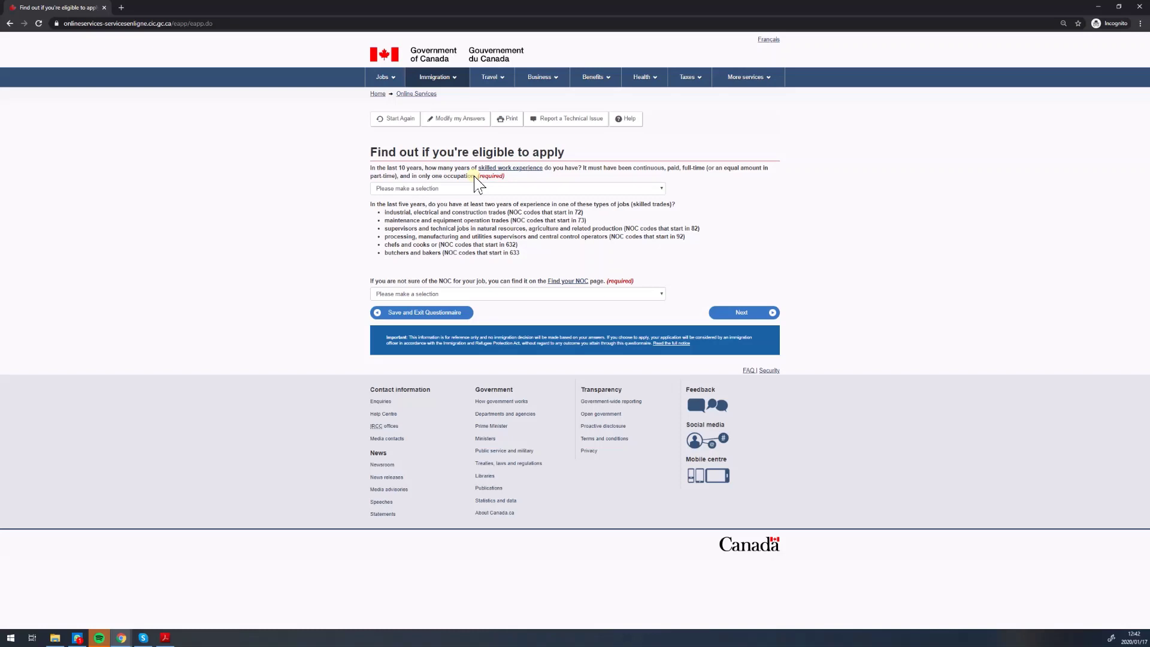
Record four to five years of skilled experience and no skilled-trades experience.
left_click(490, 189)
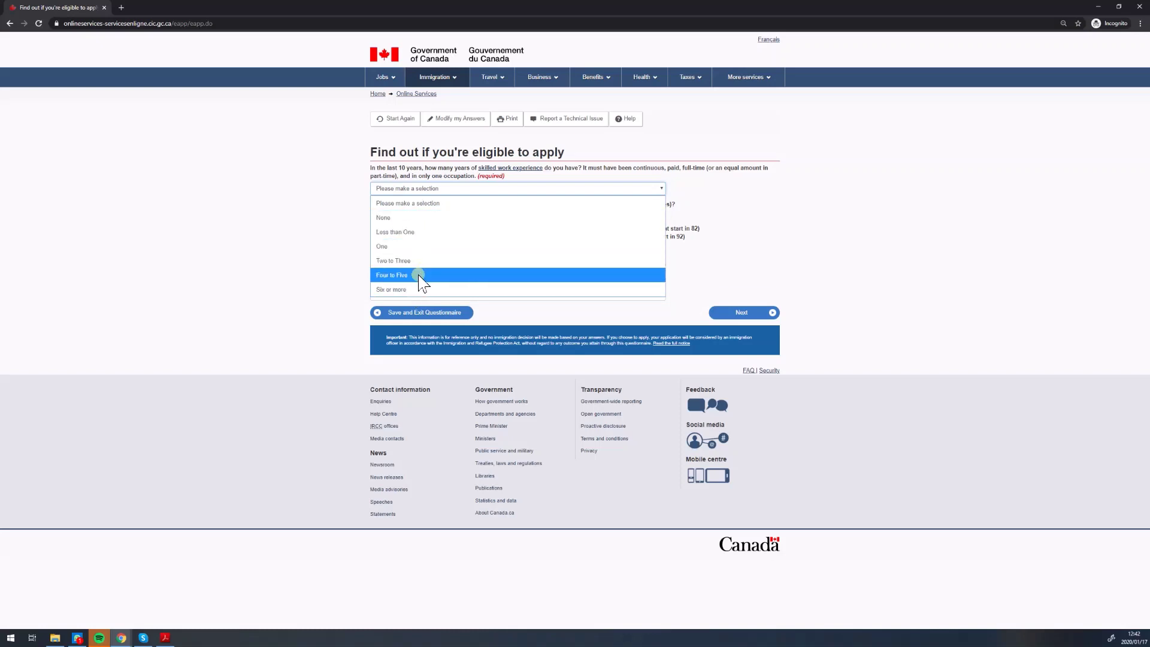
left_click(422, 275)
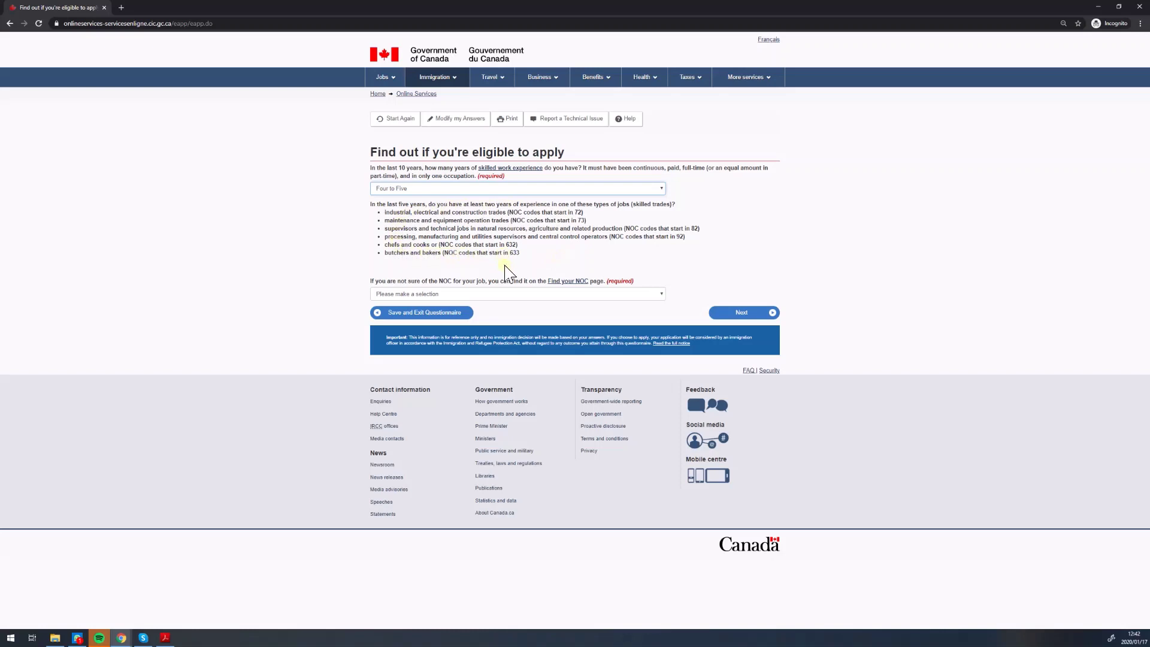
left_click(497, 294)
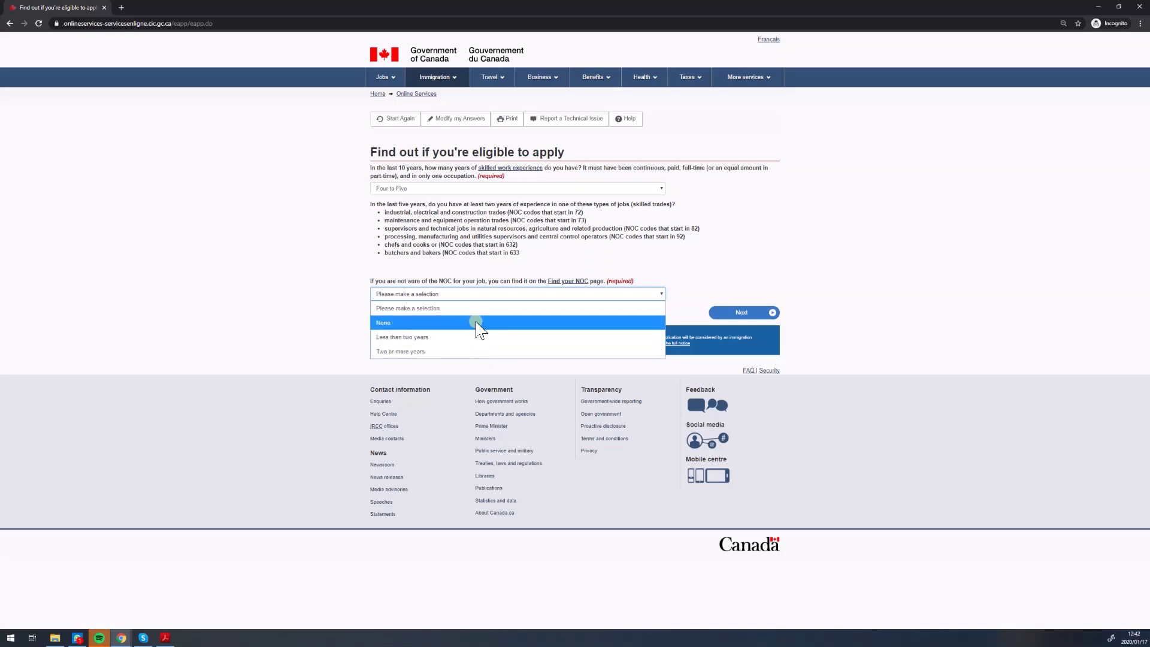
left_click(477, 322)
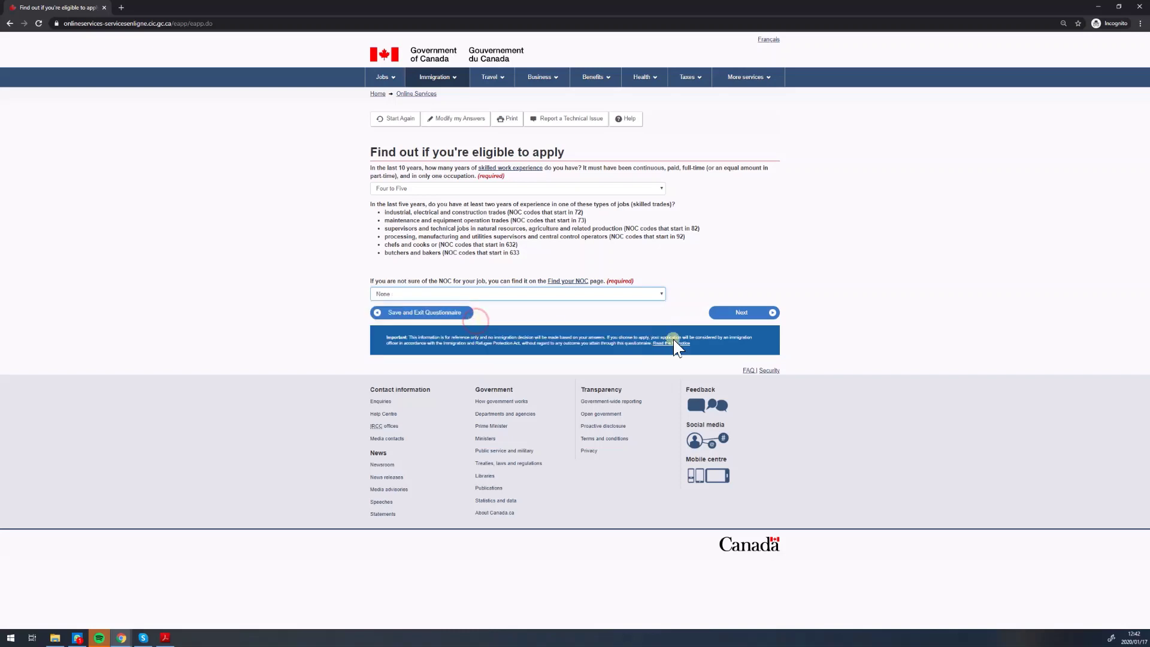
left_click(724, 315)
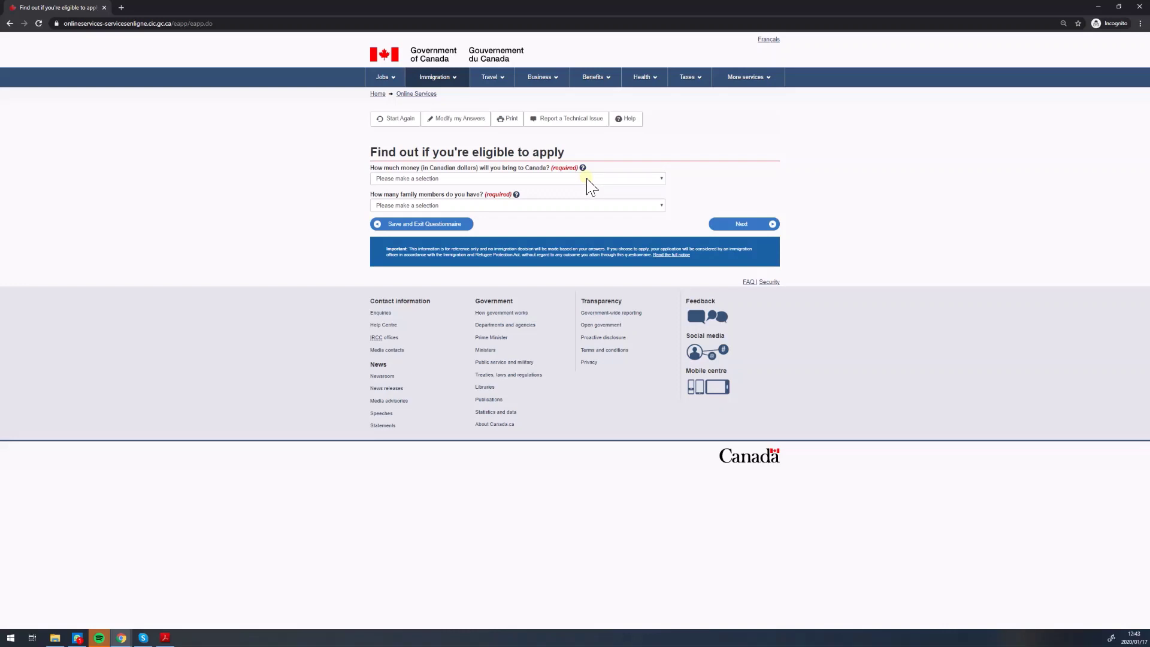
Declare settlement funds of 33,528 or more and a family of 4.
left_click(588, 181)
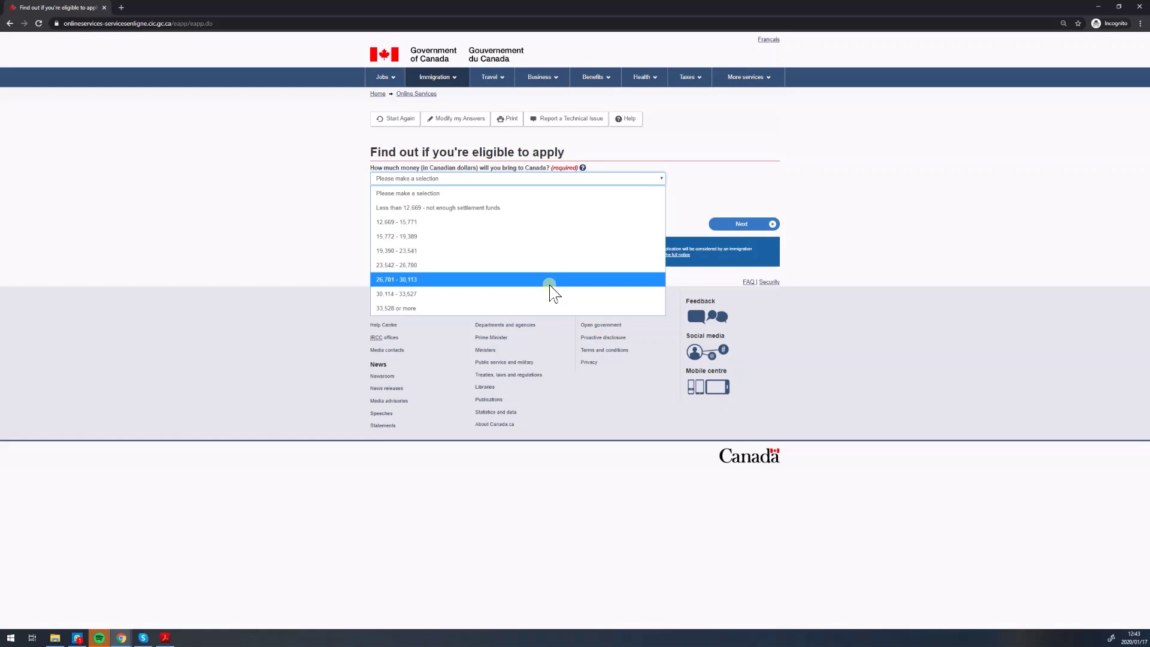
left_click(520, 309)
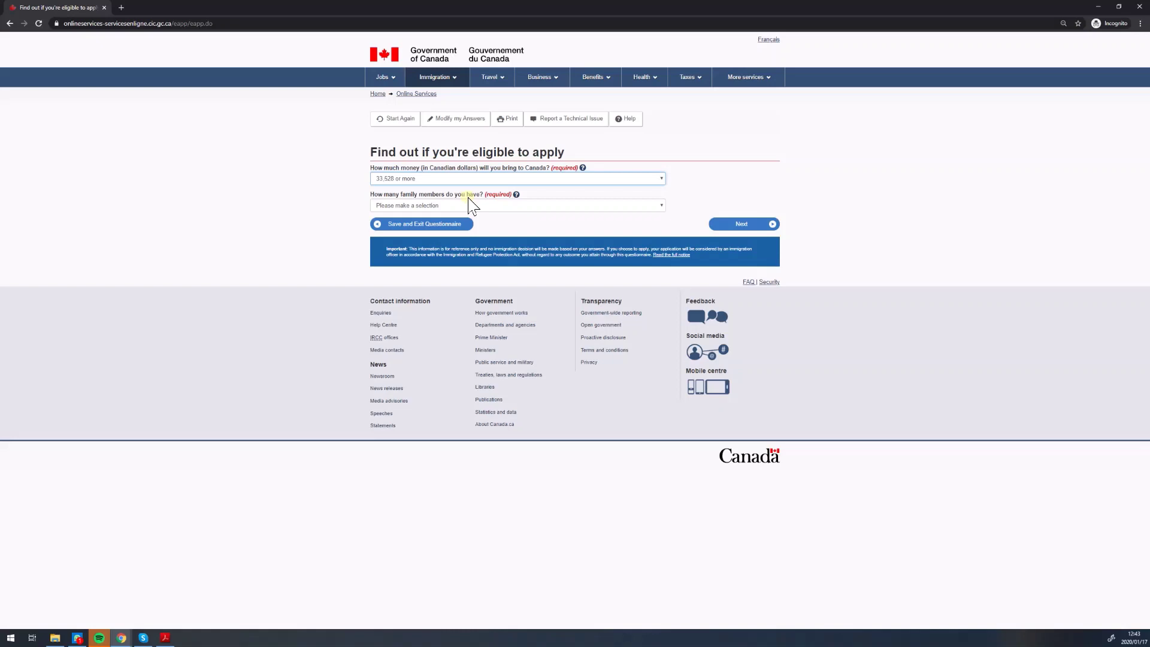
left_click(468, 206)
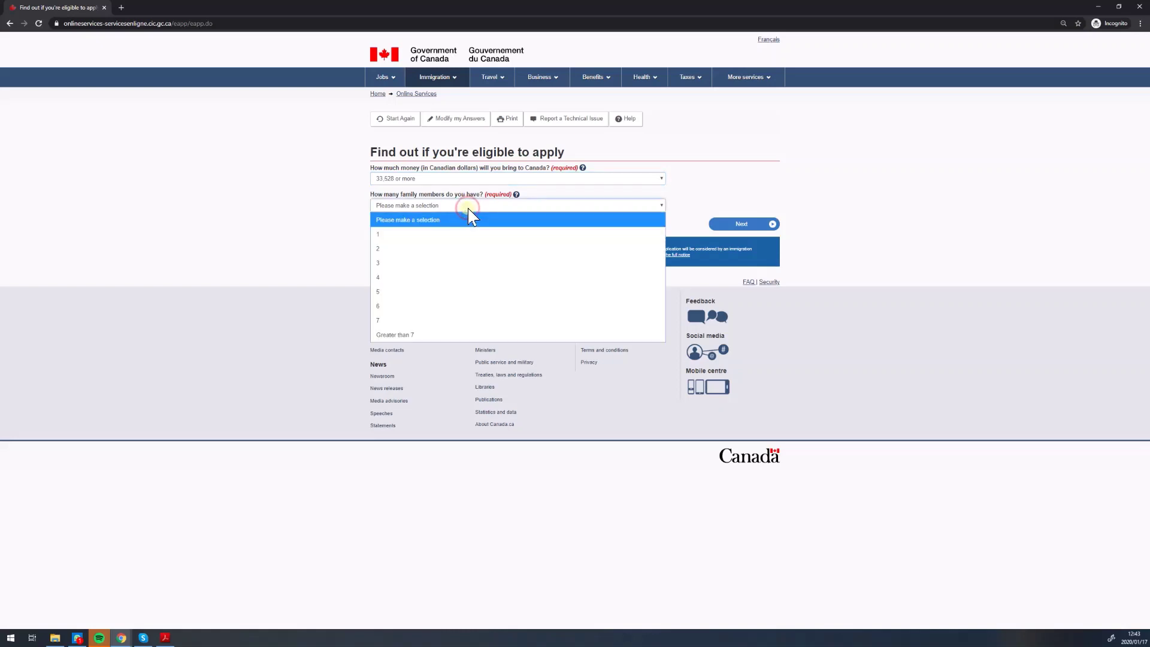
left_click(393, 279)
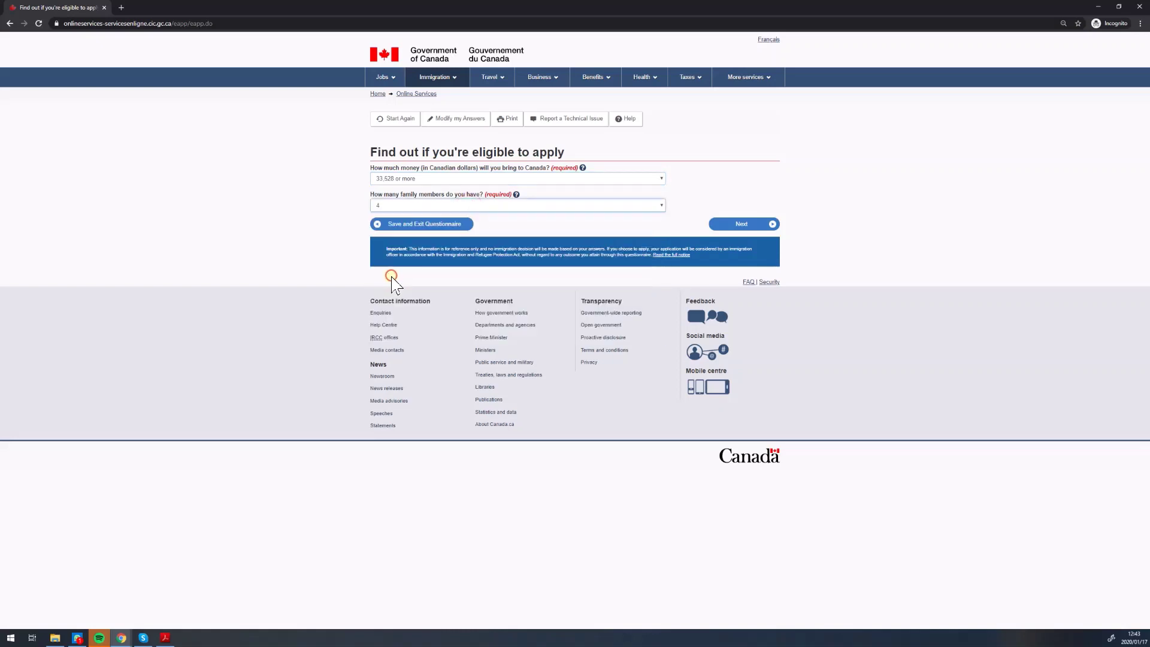
left_click(736, 228)
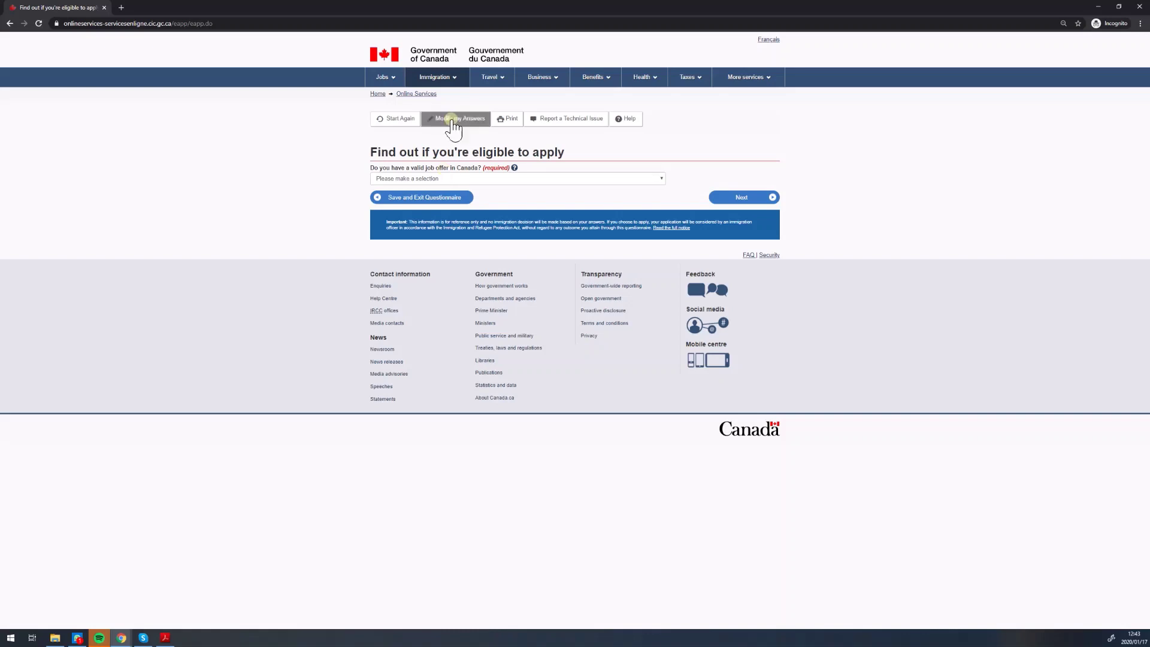
Answer No to the valid Canadian job-offer question.
left_click(441, 179)
left_click(442, 215)
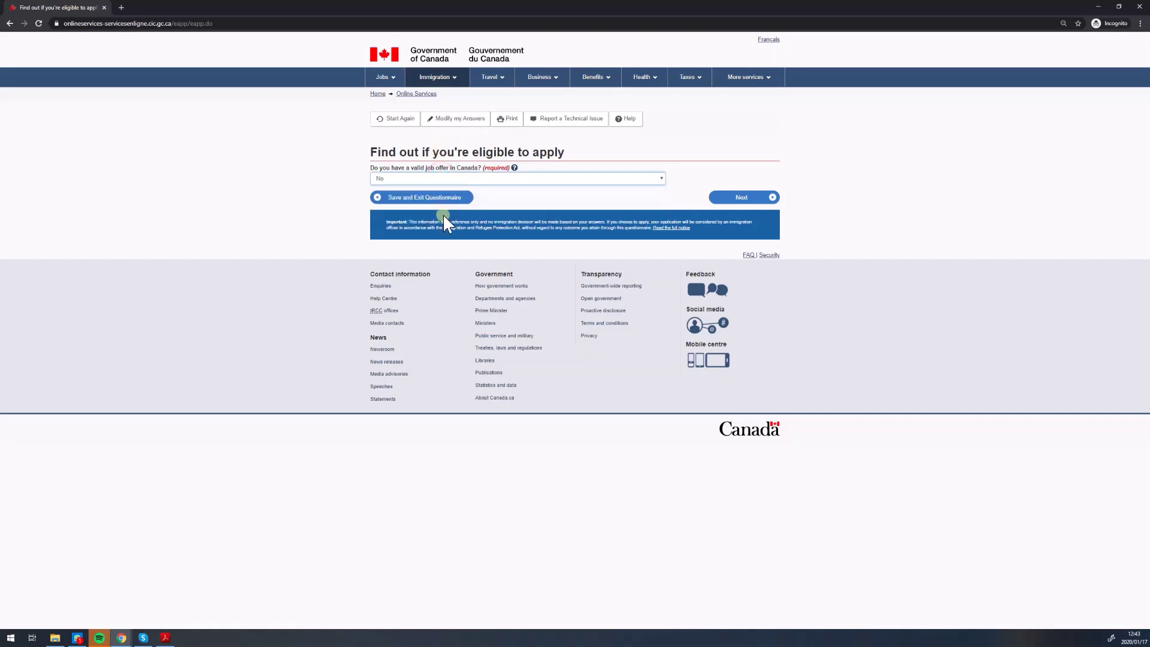
left_click(472, 178)
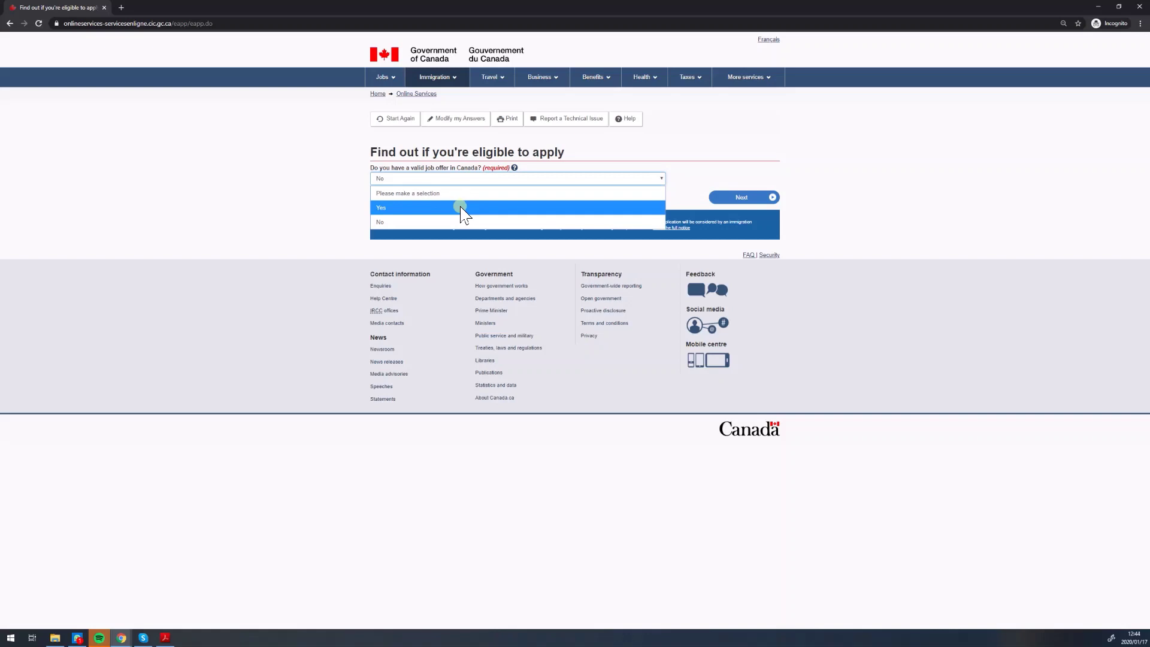
left_click(742, 199)
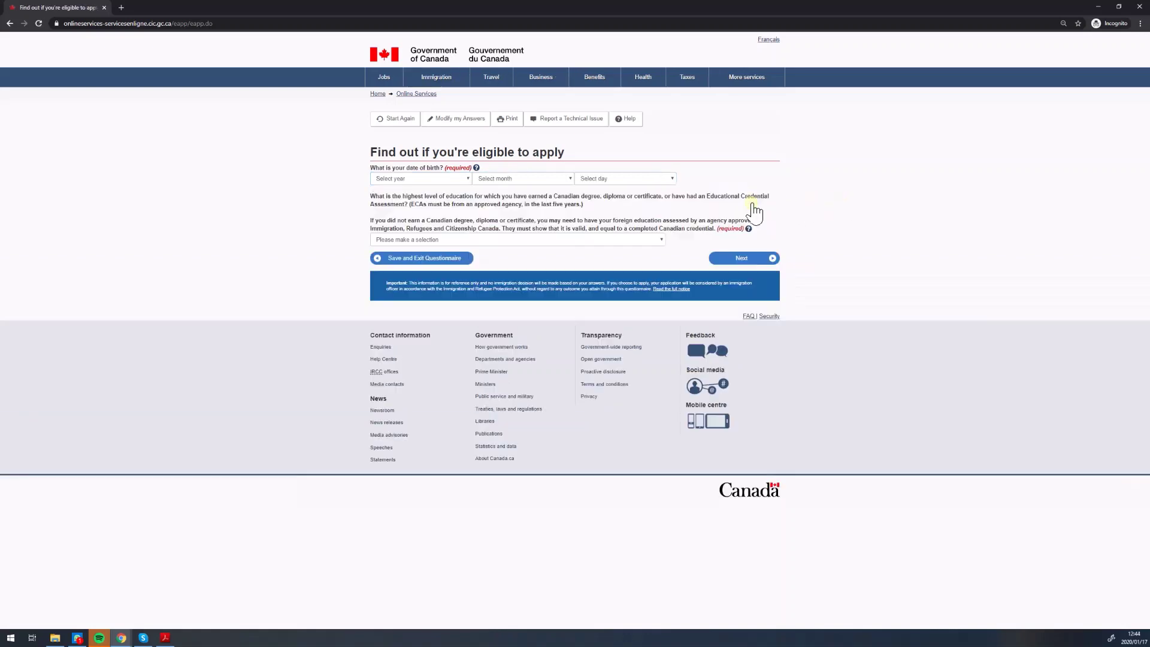
left_click(389, 179)
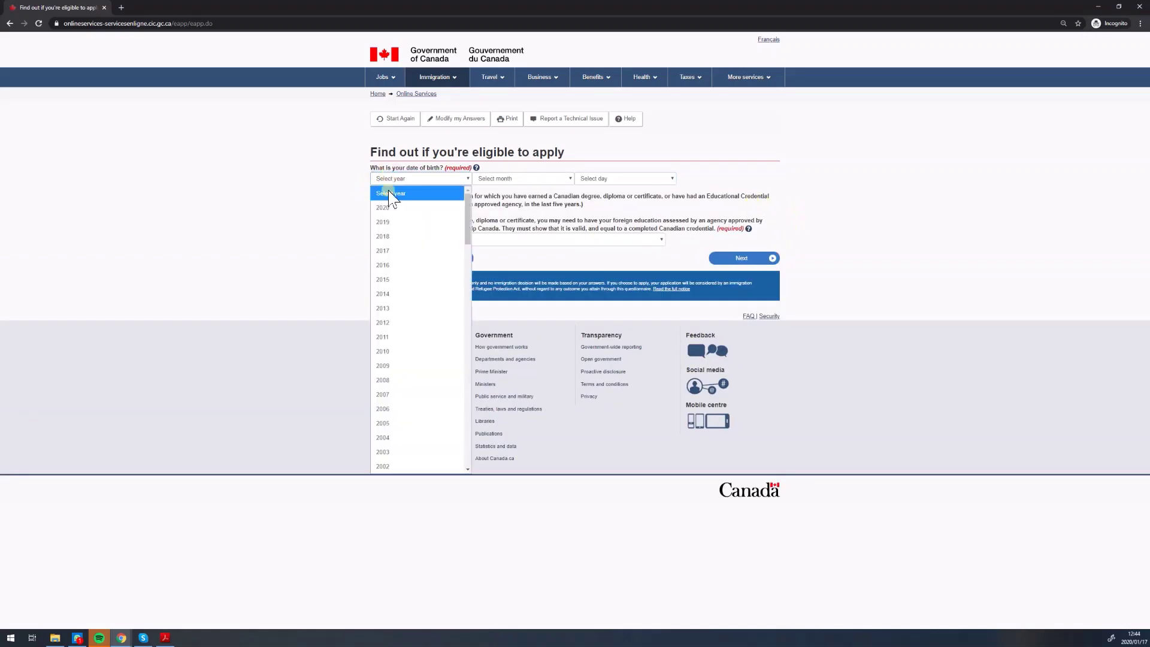
scroll(385, 333, "down", 3)
scroll(385, 333, "down", 3)
left_click(395, 360)
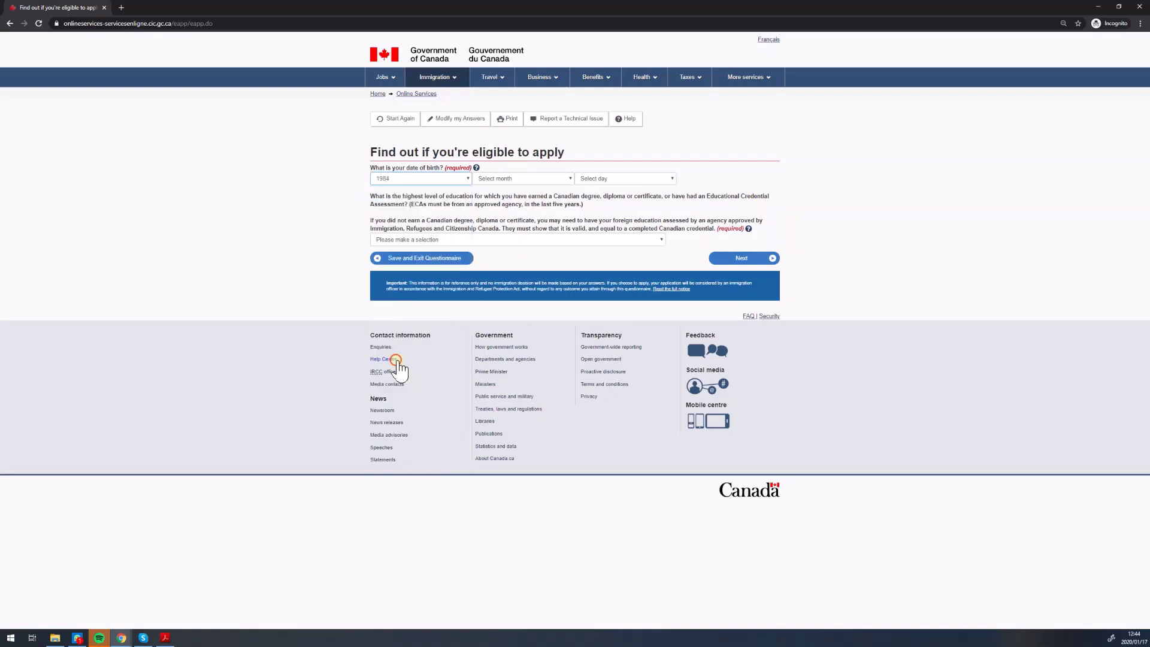
left_click(521, 178)
left_click(521, 256)
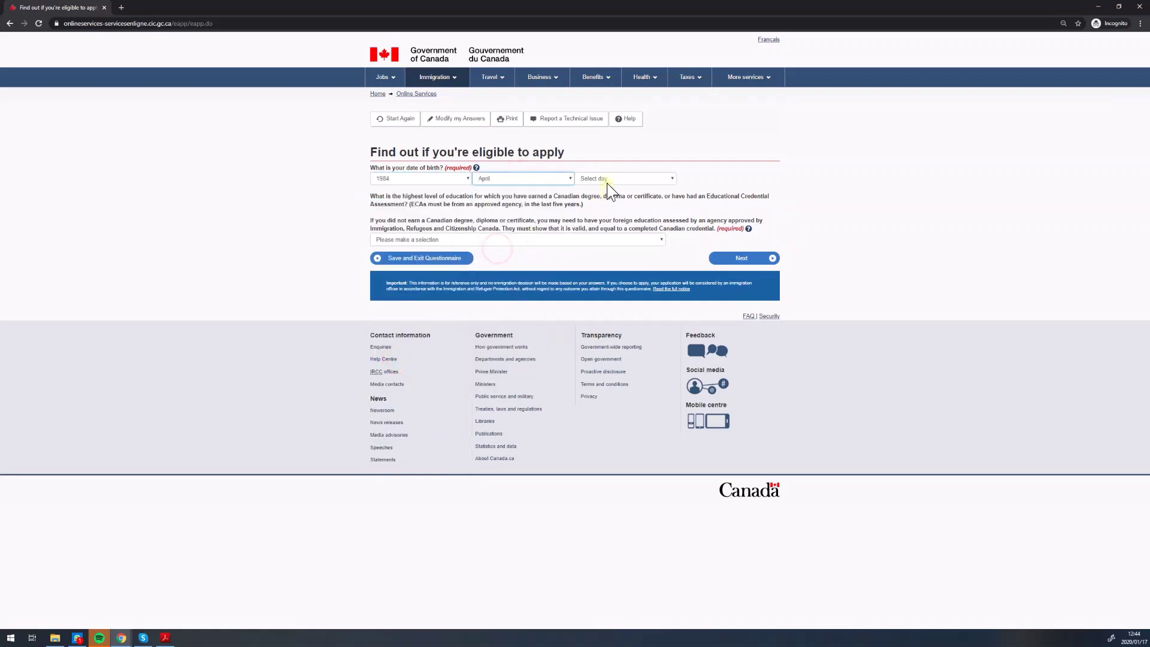
left_click(608, 178)
left_click(596, 226)
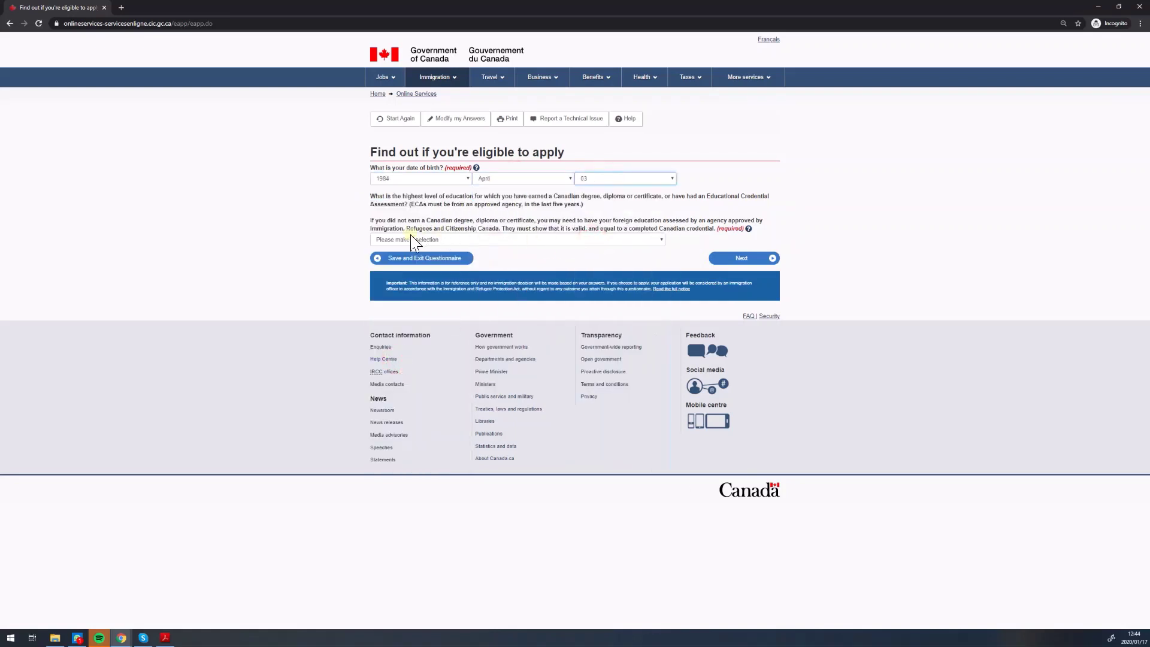
Select Master's degree as the highest level of education.
left_click(474, 241)
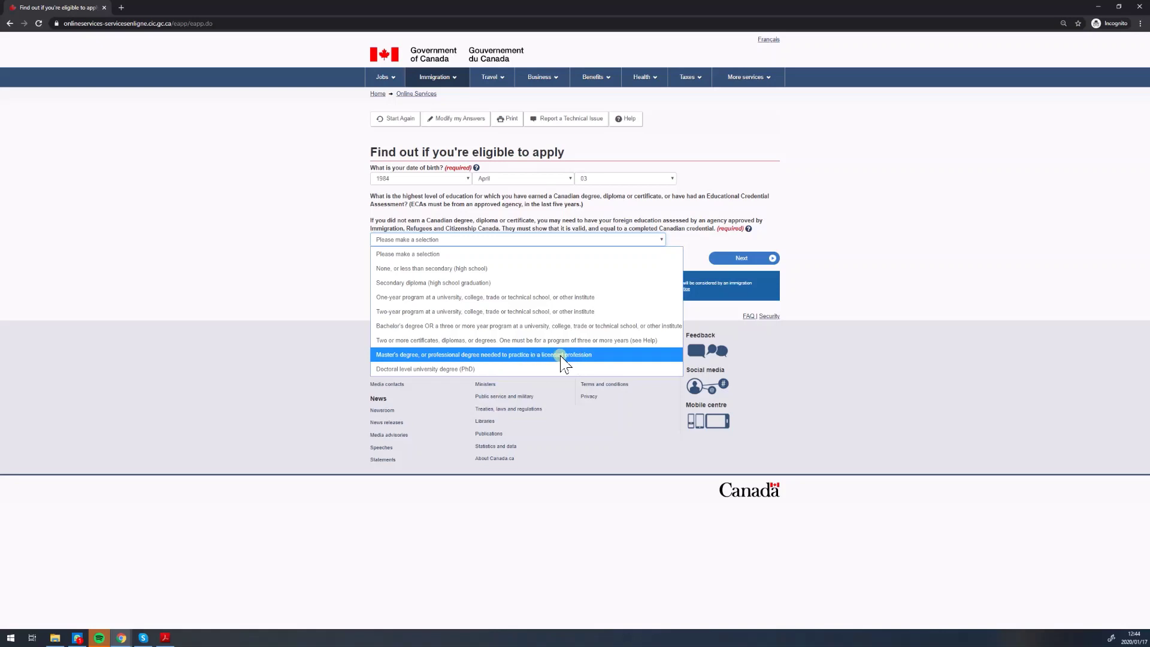
left_click(564, 360)
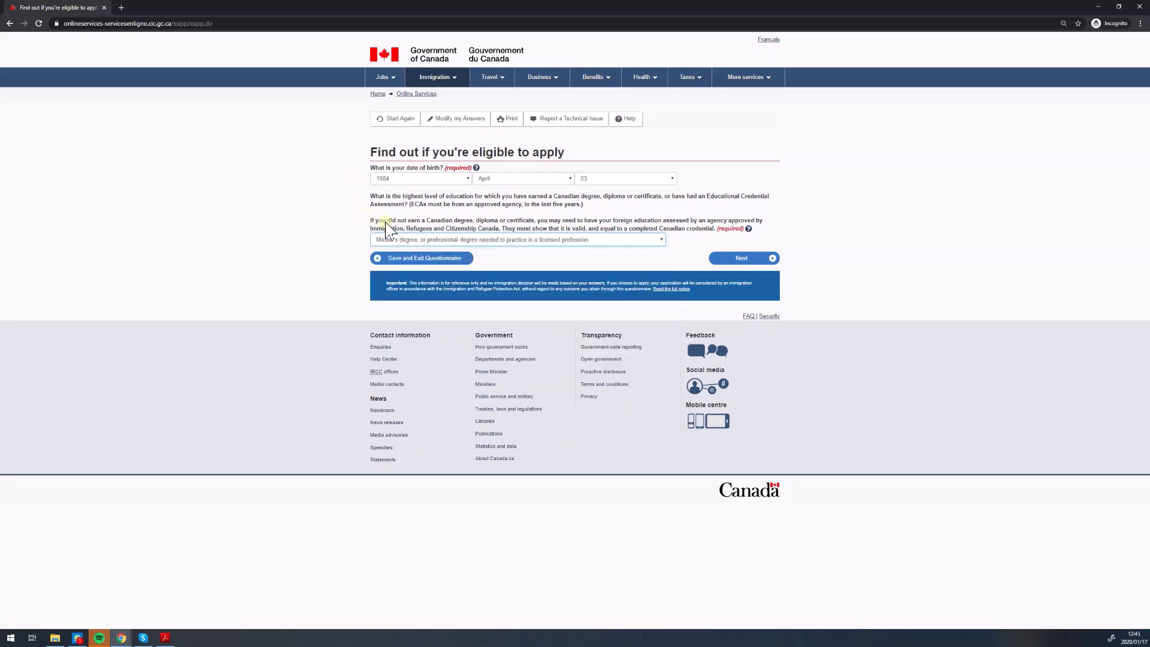
left_click(745, 260)
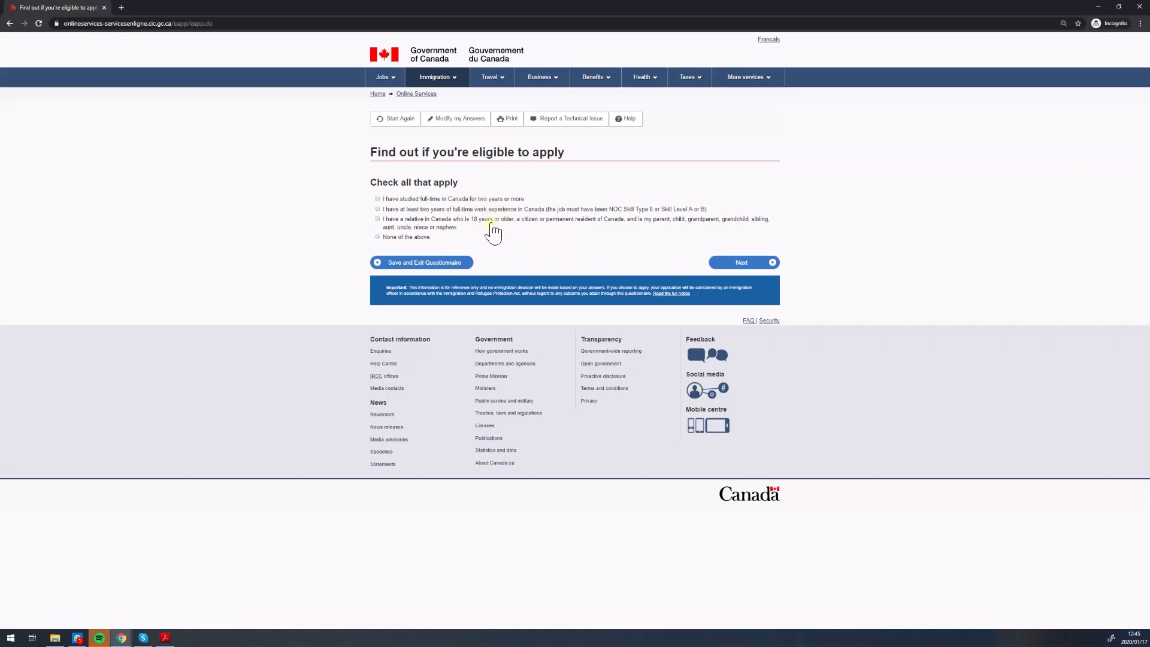
Mark 'None of the above' for Canadian study, work and relatives, replacing the relative option.
left_click(379, 221)
left_click(378, 237)
left_click(739, 264)
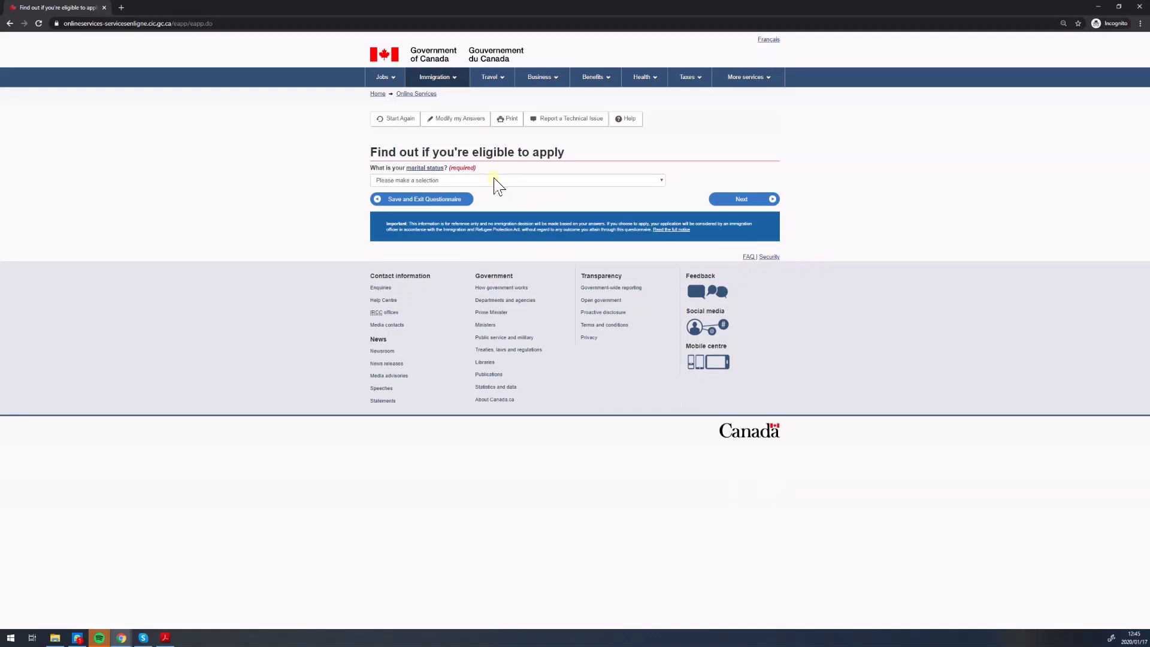
Choose Married as the marital status and move on to the spouse questions.
left_click(497, 182)
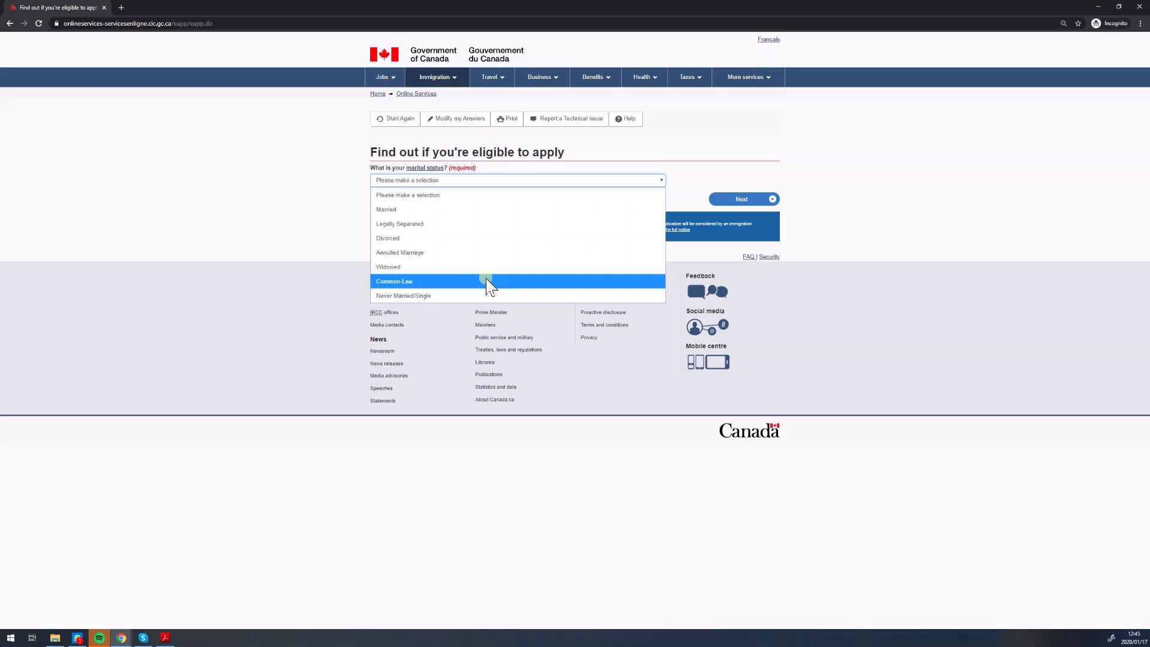
left_click(415, 209)
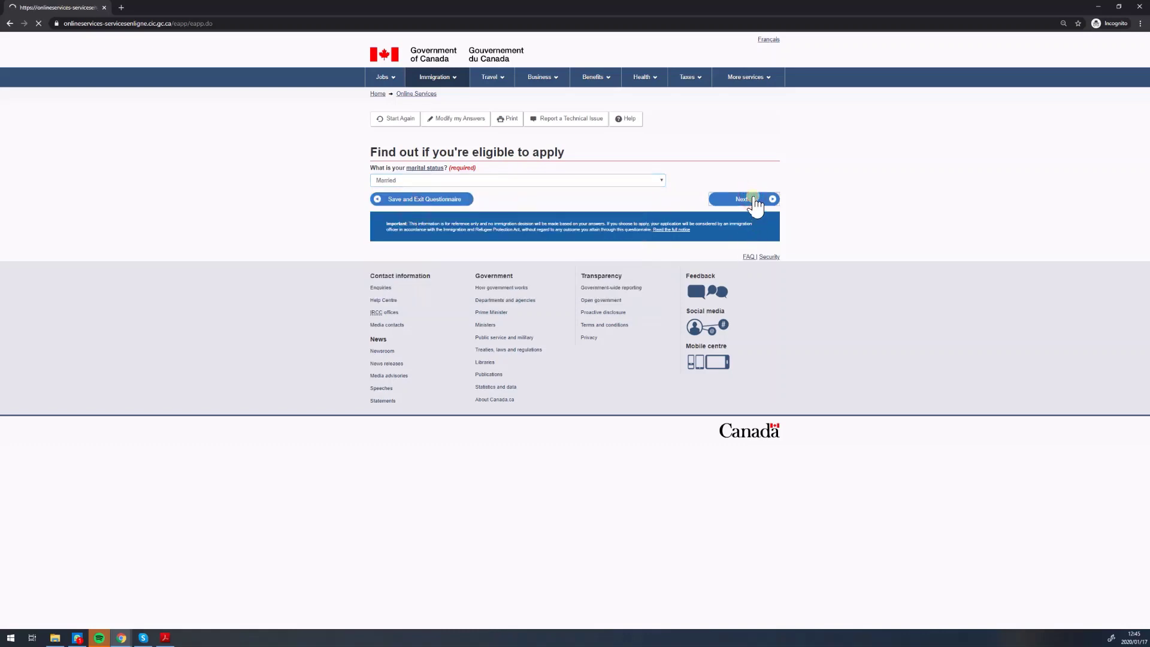
left_click(744, 199)
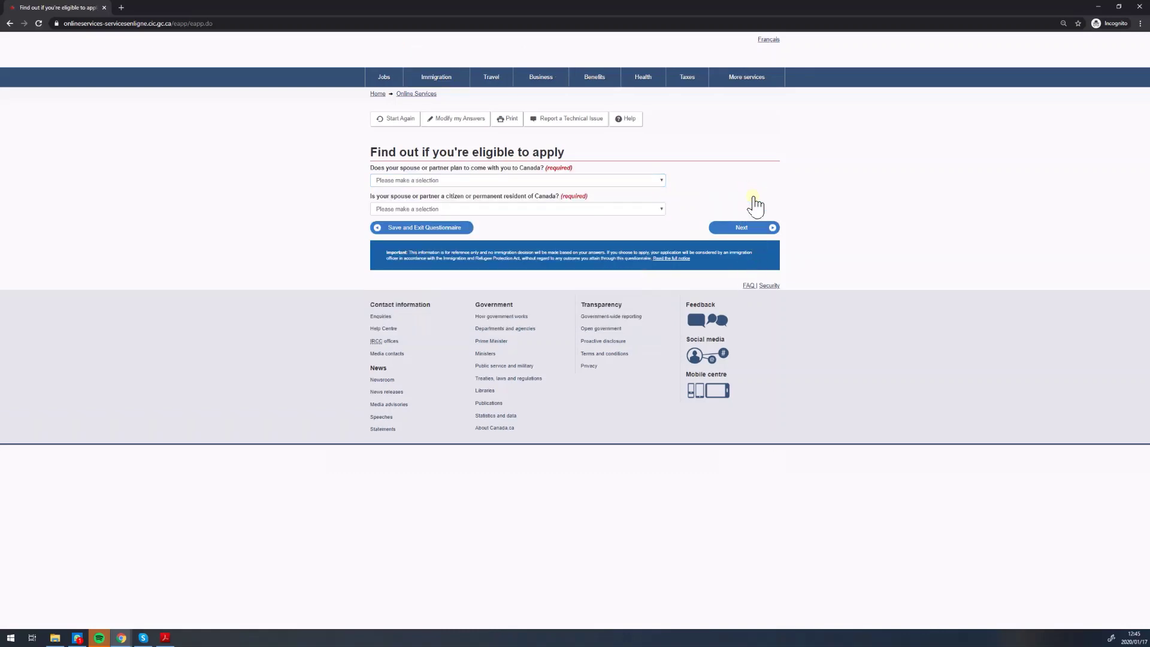
Answer Yes to the spouse coming to Canada and No to citizen/PR.
left_click(509, 183)
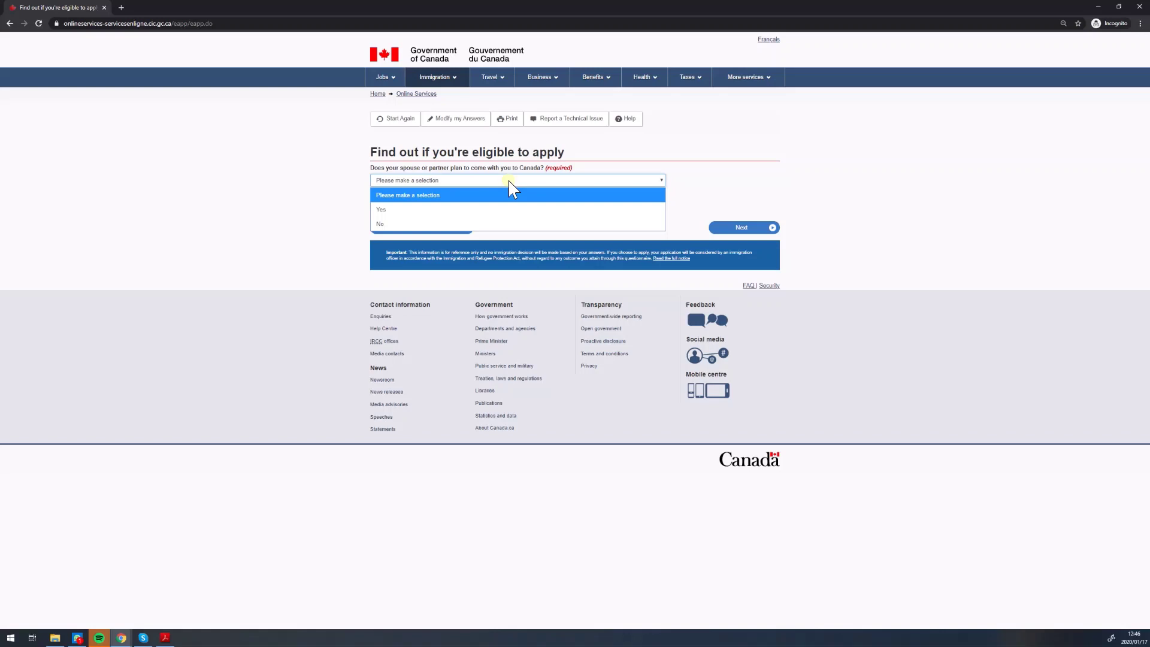
left_click(512, 212)
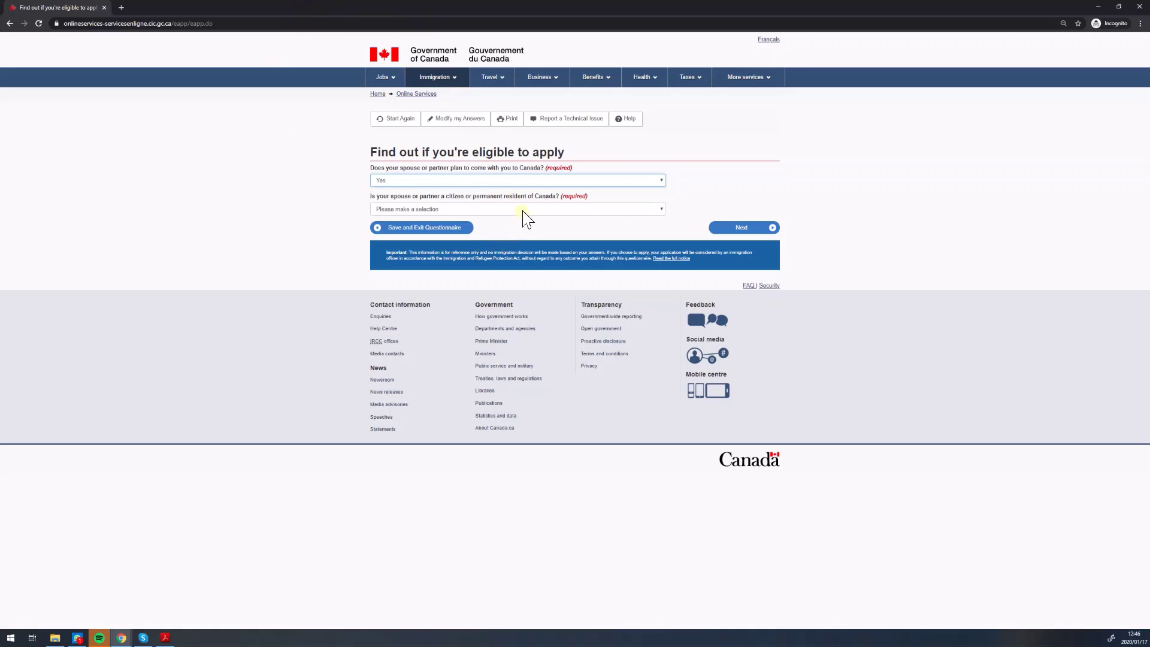
left_click(524, 212)
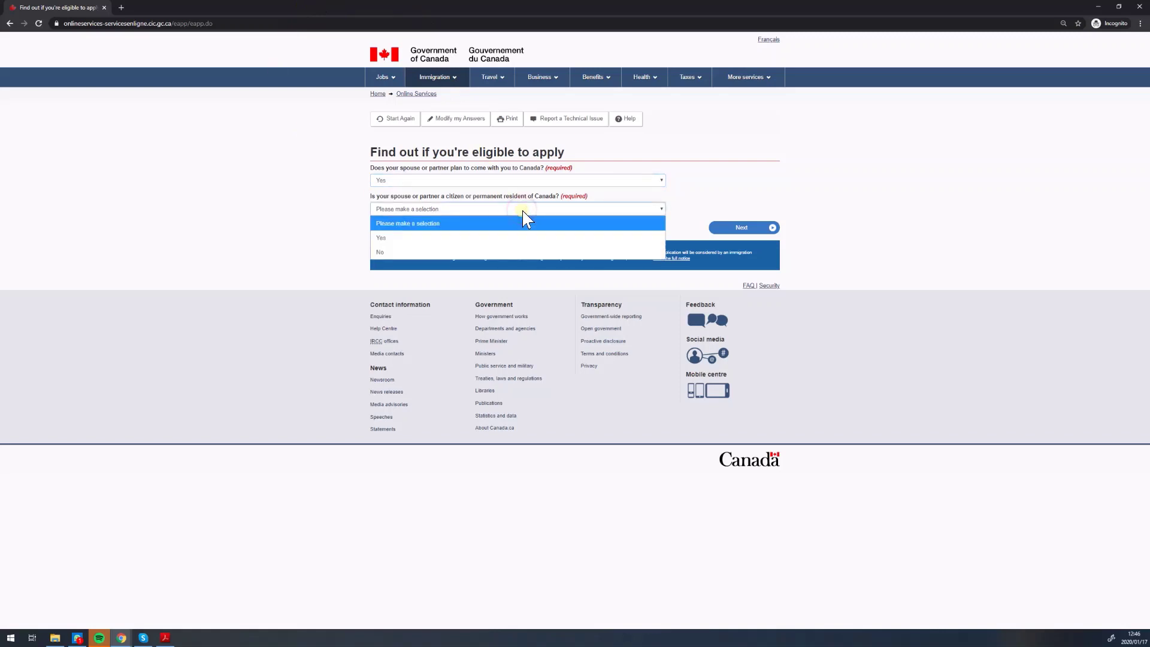
left_click(506, 253)
left_click(732, 227)
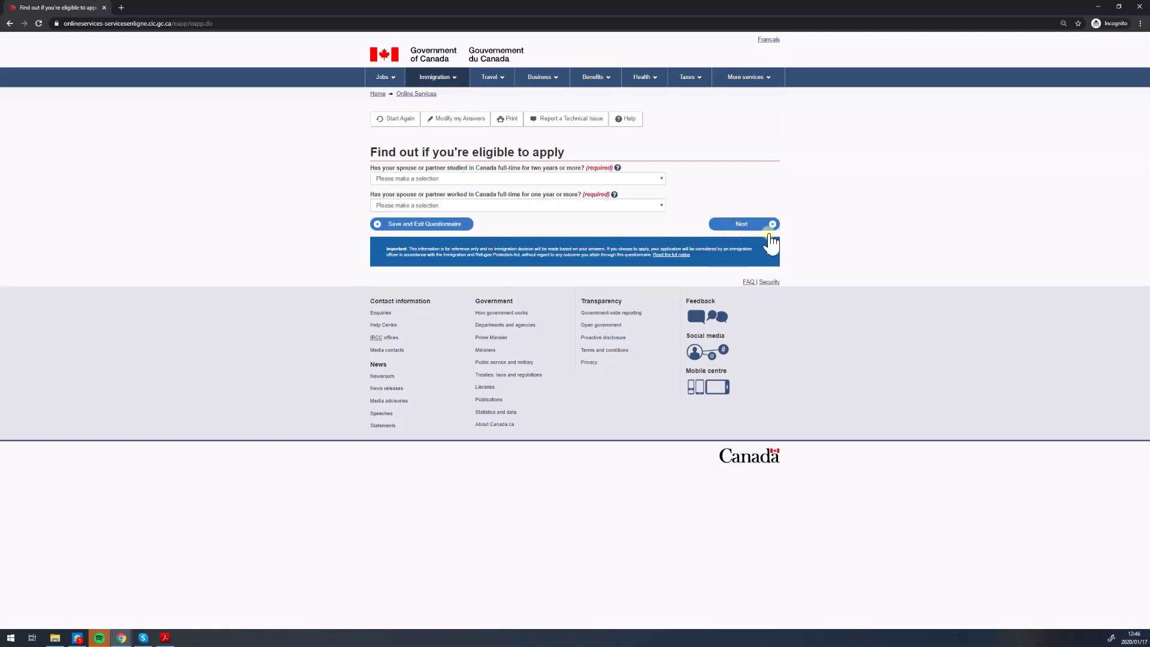
Answer No to spouse study and No to spouse work in Canada.
left_click(476, 178)
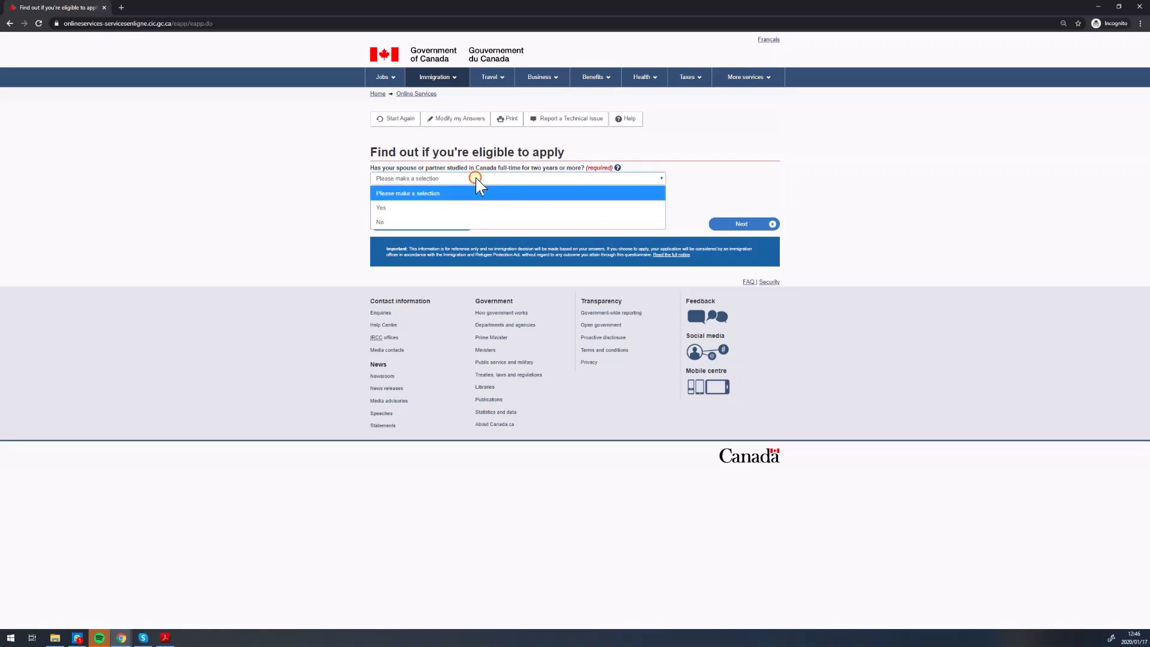
left_click(423, 221)
left_click(409, 245)
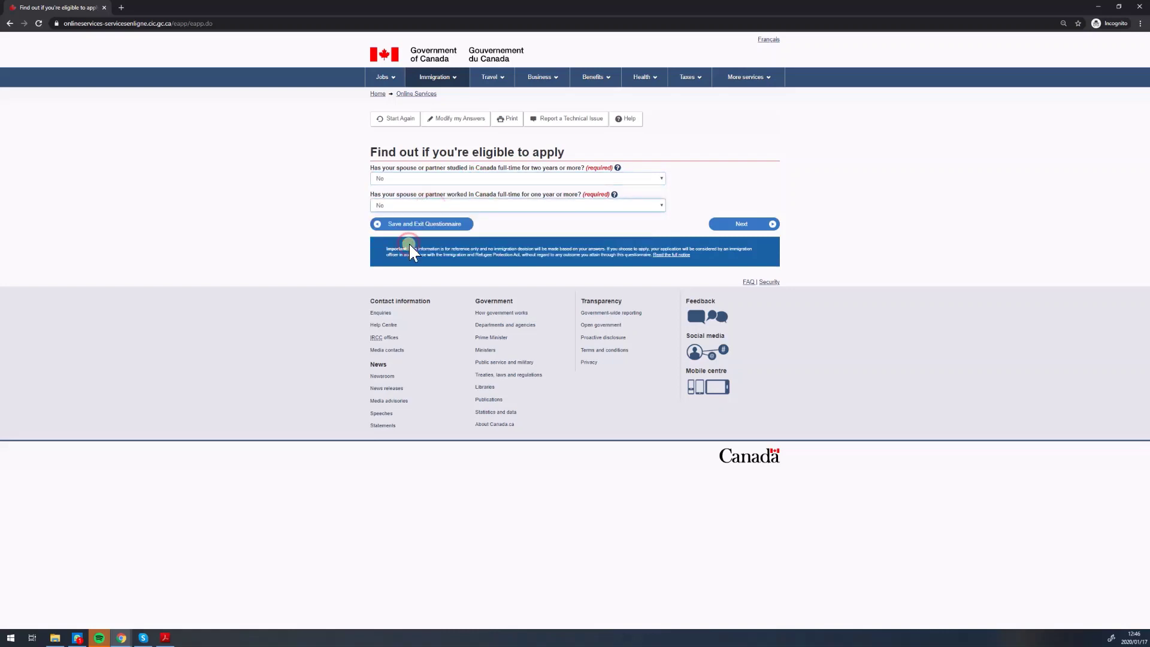
left_click(741, 226)
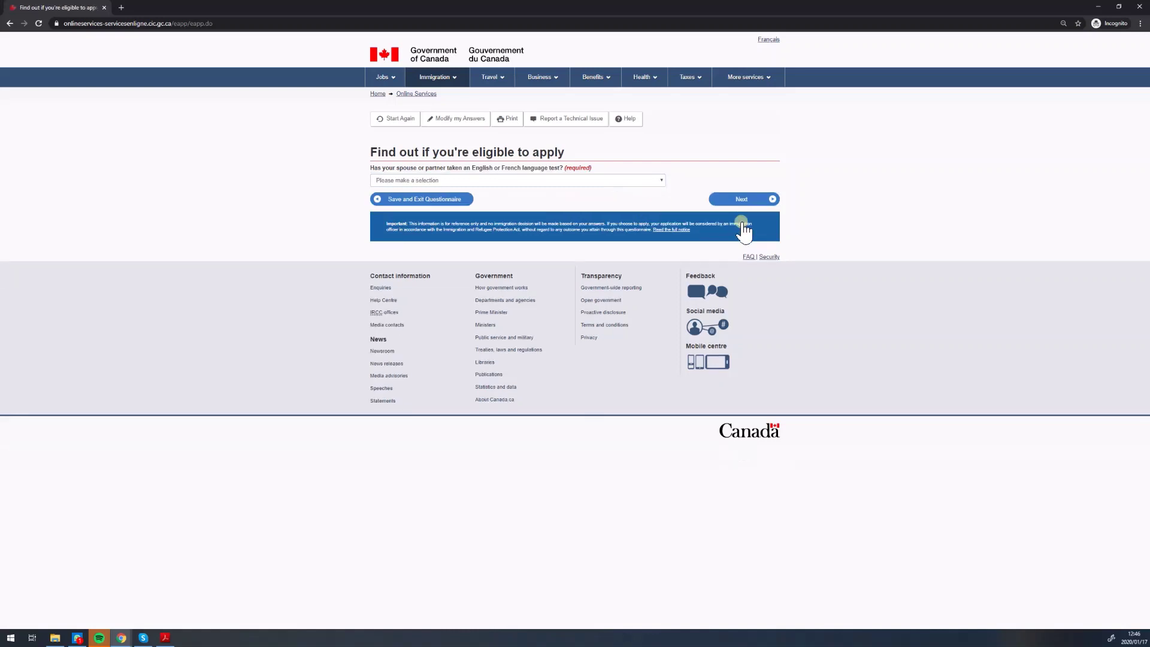
Record the spouse's IELTS language test taken on 19 December 2019.
left_click(550, 182)
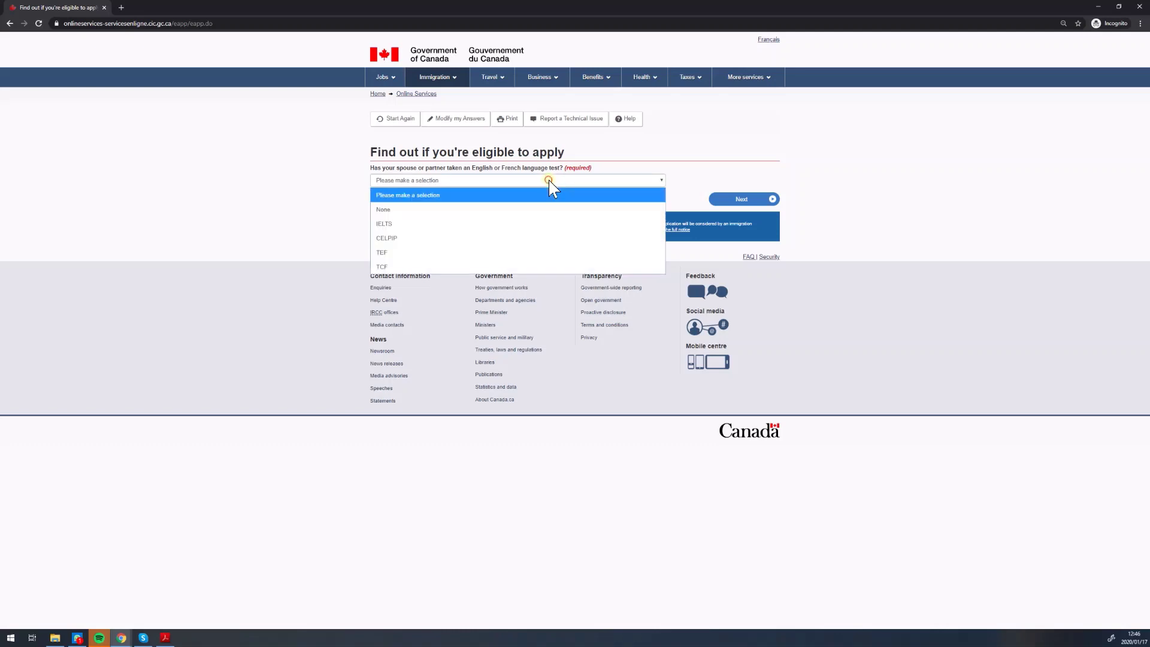
left_click(429, 225)
left_click(733, 200)
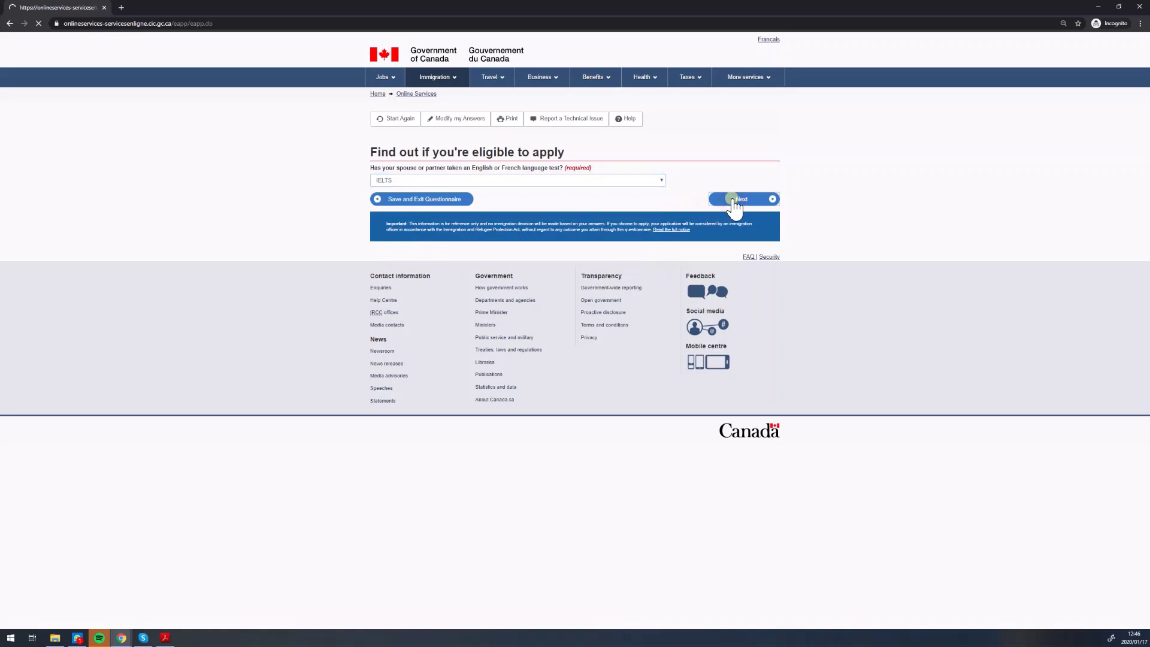
left_click(447, 179)
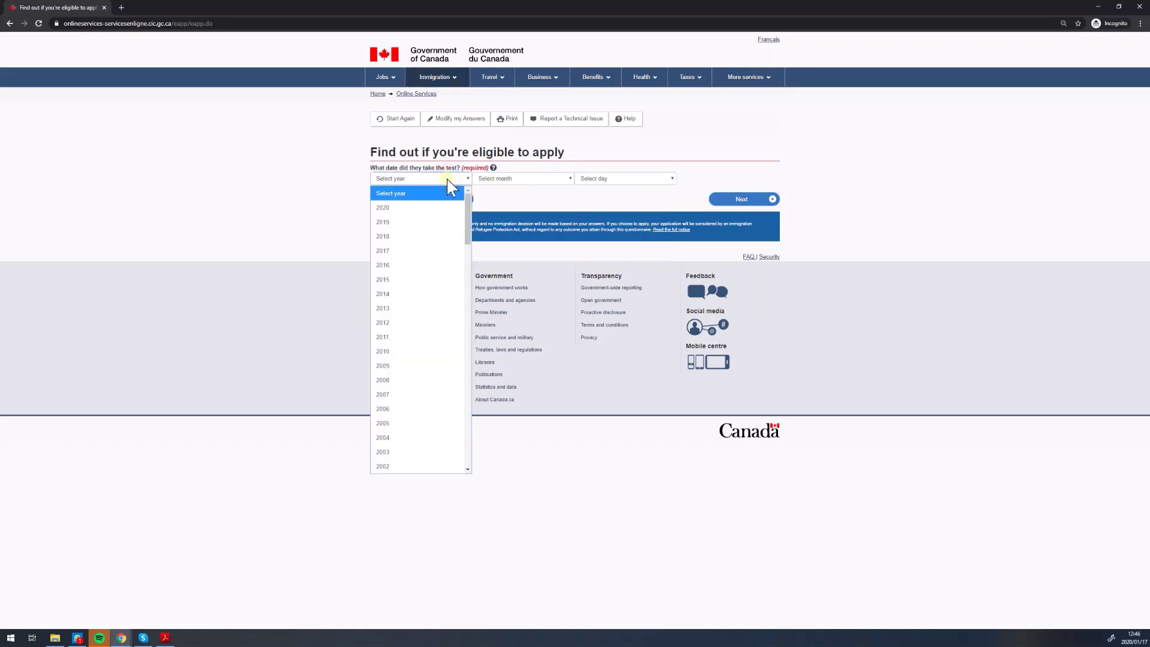
left_click(432, 223)
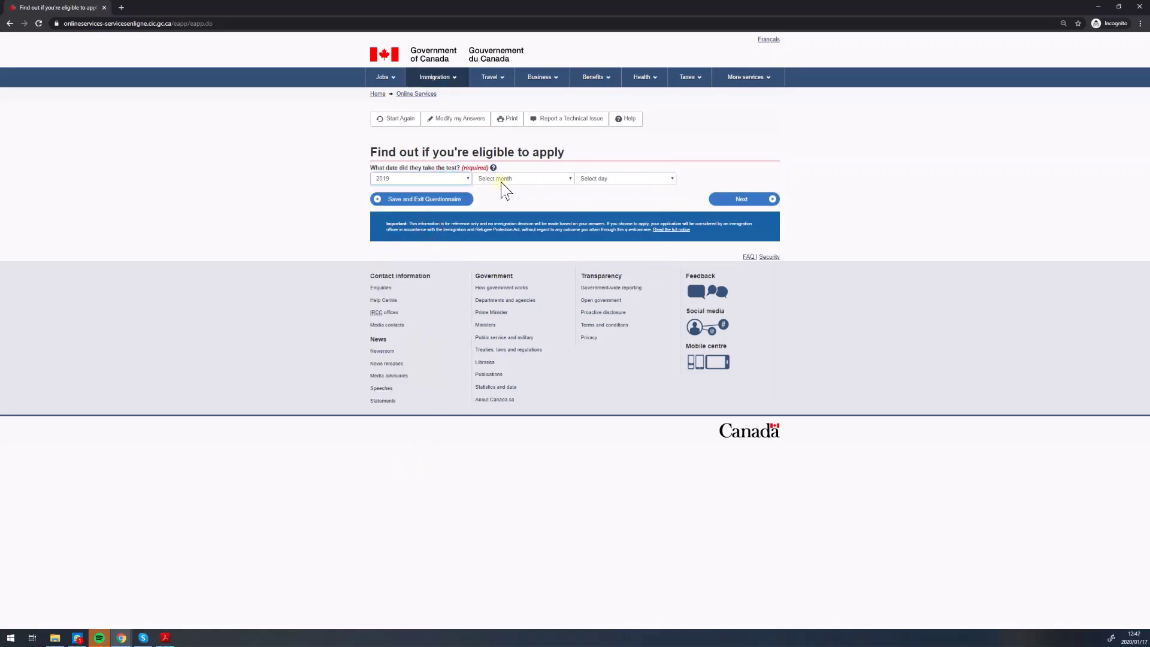
left_click(505, 179)
left_click(499, 366)
left_click(628, 179)
left_click(584, 463)
left_click(735, 200)
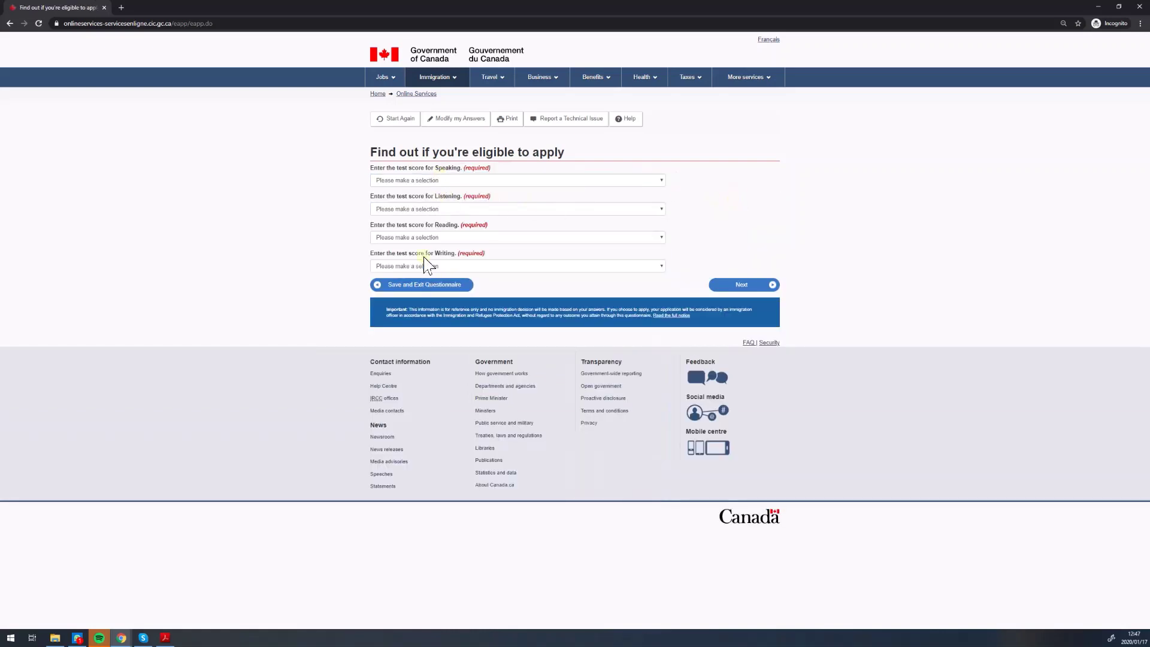
Enter scores of 9 for Speaking, Listening, Reading and Writing.
left_click(443, 180)
left_click(442, 208)
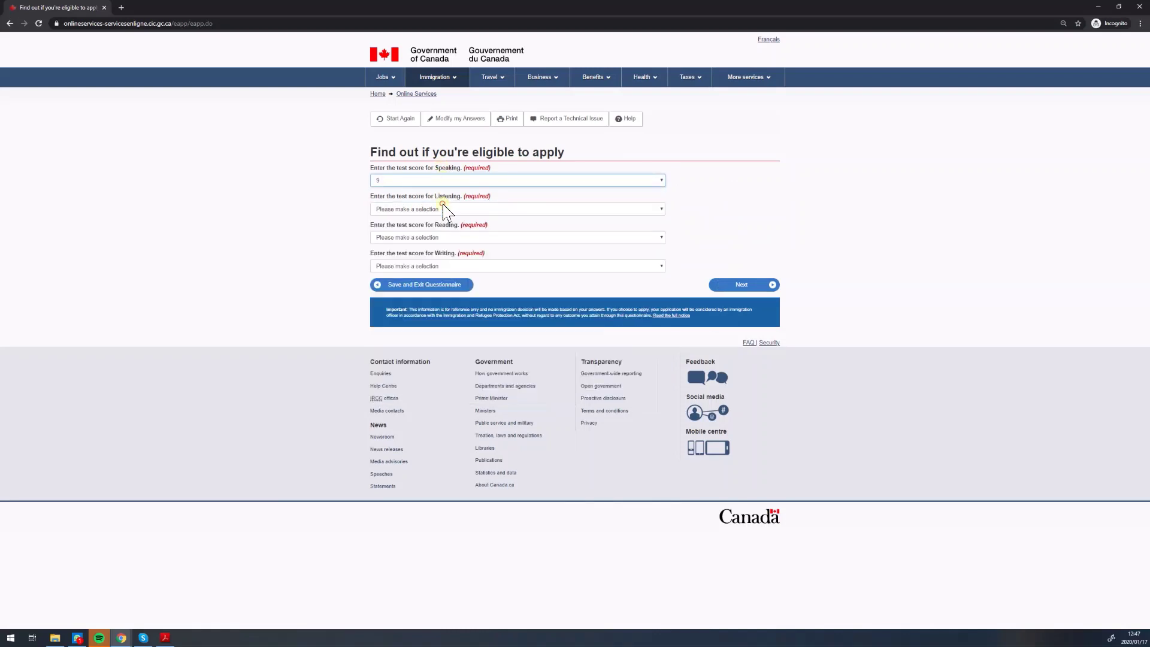
left_click(430, 237)
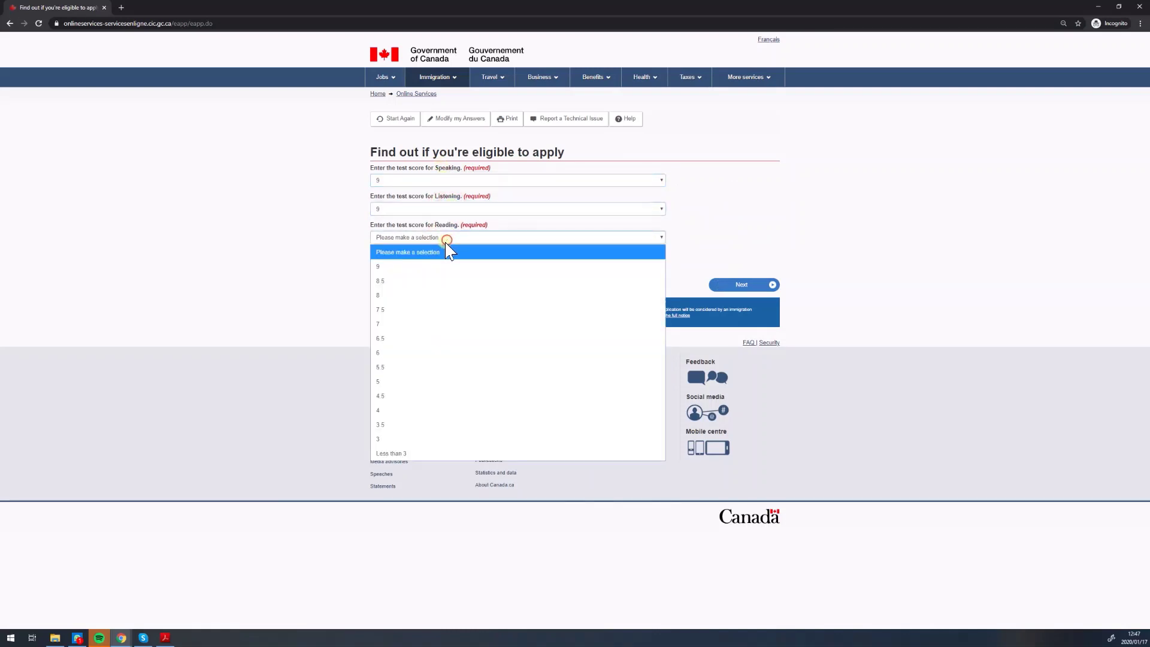
left_click(444, 266)
left_click(414, 295)
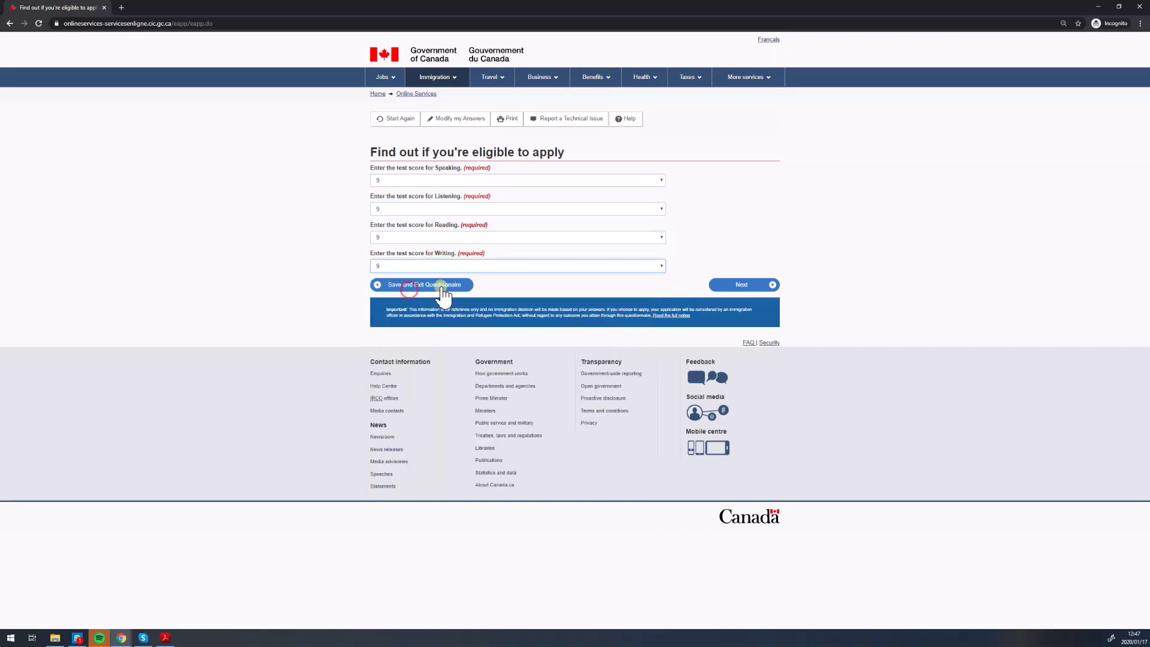
left_click(743, 286)
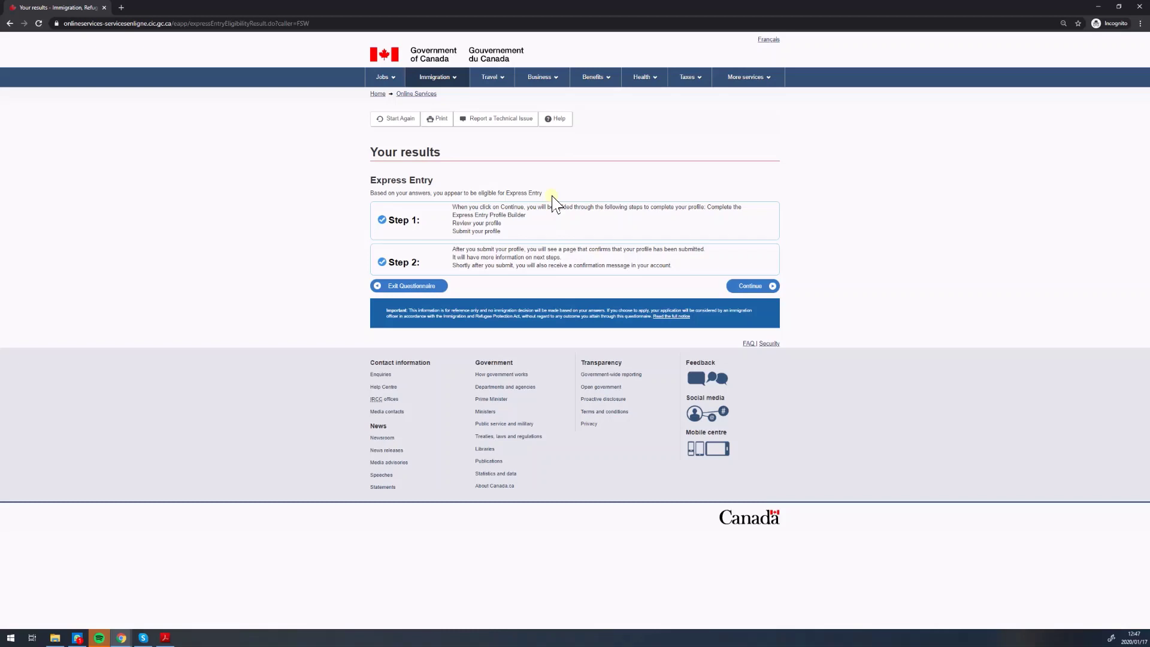
Continue past the Your results eligibility page to the profile questions.
left_click(749, 286)
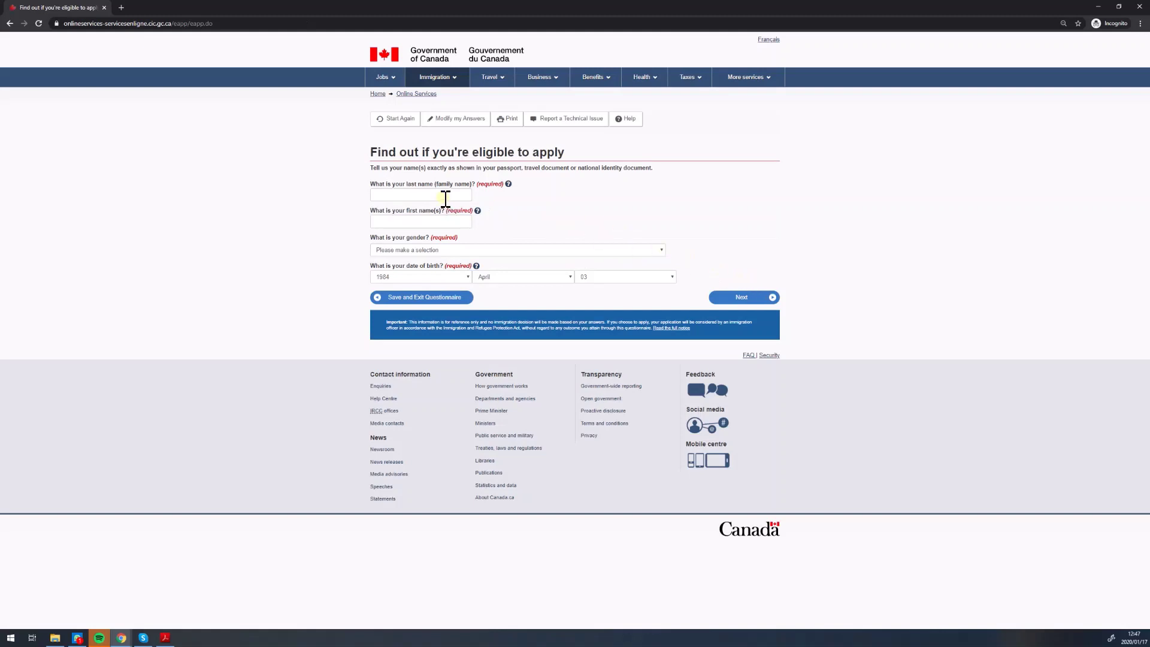
Enter the applicant's last and first names, select Female gender, and submit.
left_click(445, 196)
type("Deanne")
key("Tab")
key("Tab")
type("cres-Lans")
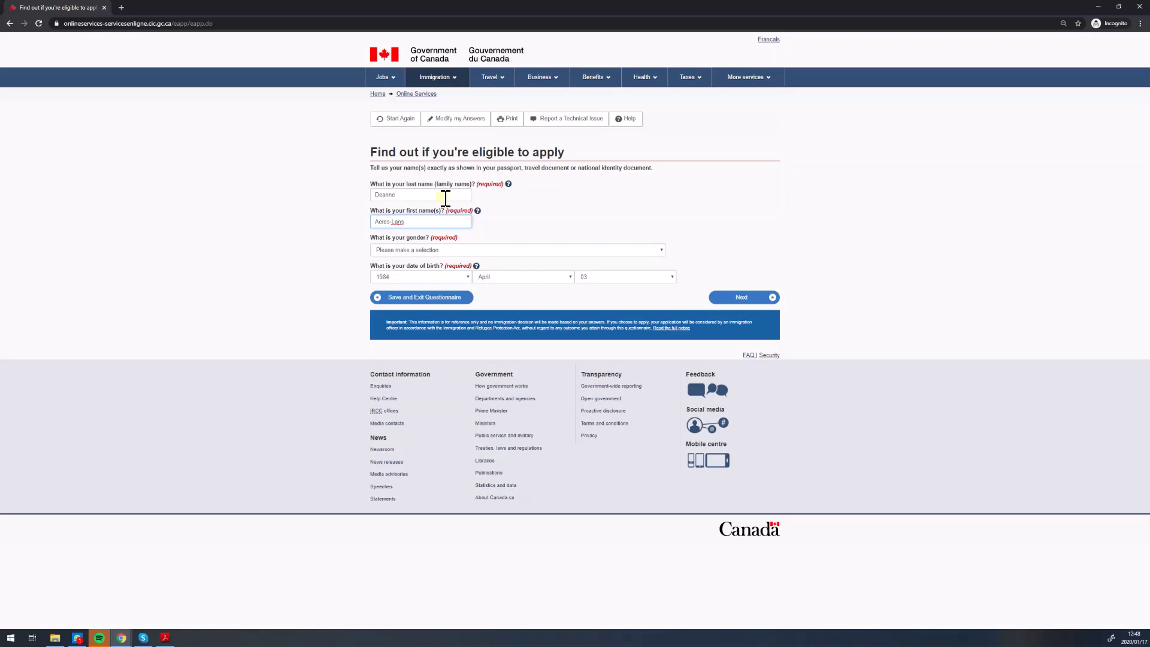
left_click(475, 252)
left_click(474, 274)
left_click(724, 297)
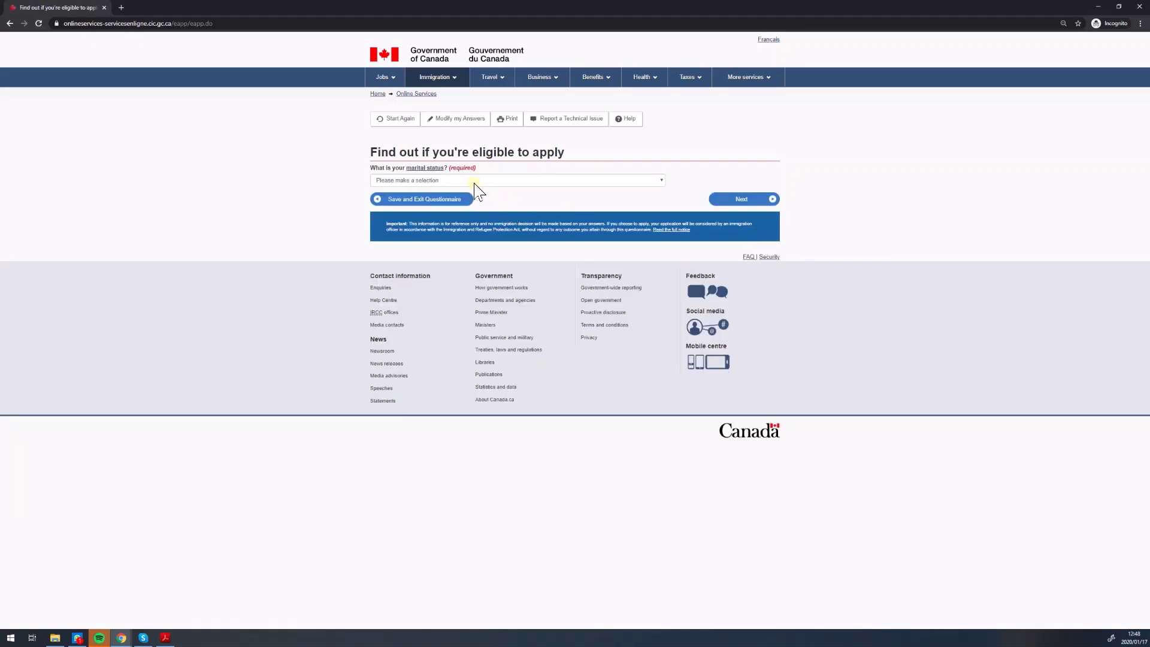
Answer Married for marital status and Yes to the spouse accompanying to Canada.
left_click(476, 181)
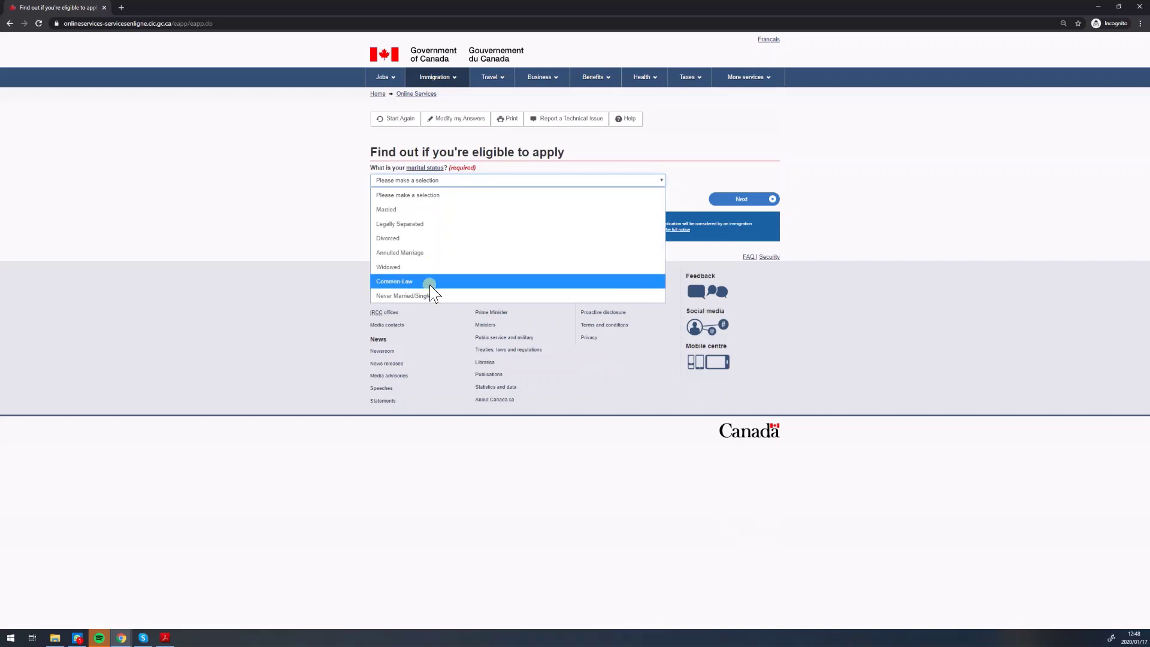
left_click(419, 213)
left_click(739, 200)
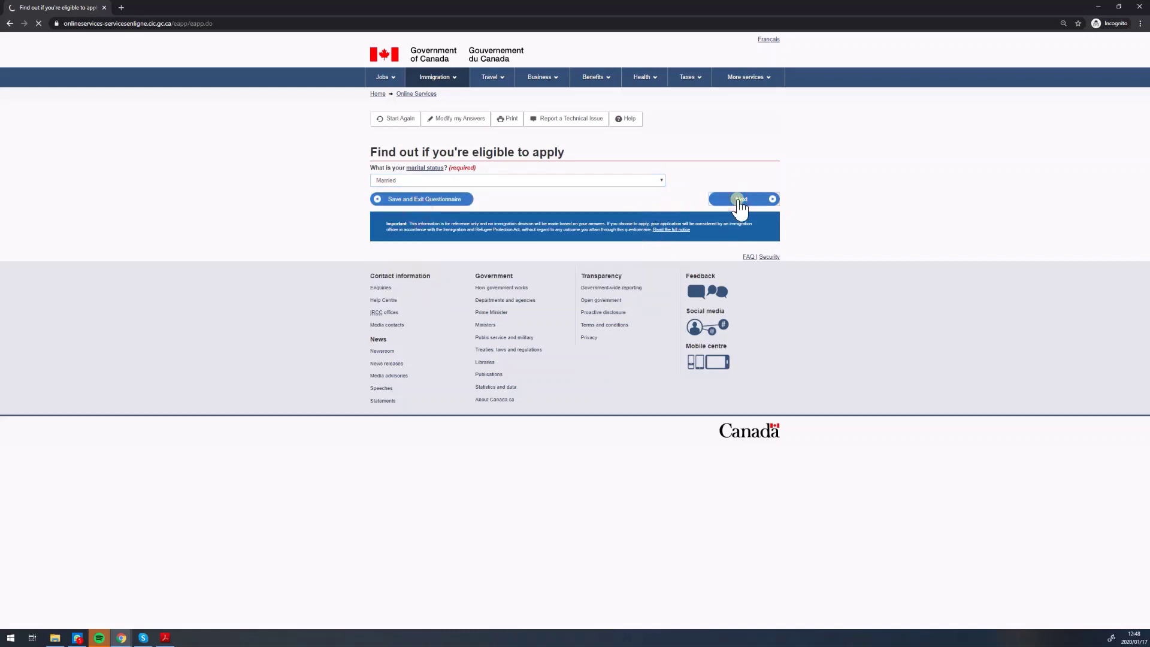
left_click(436, 184)
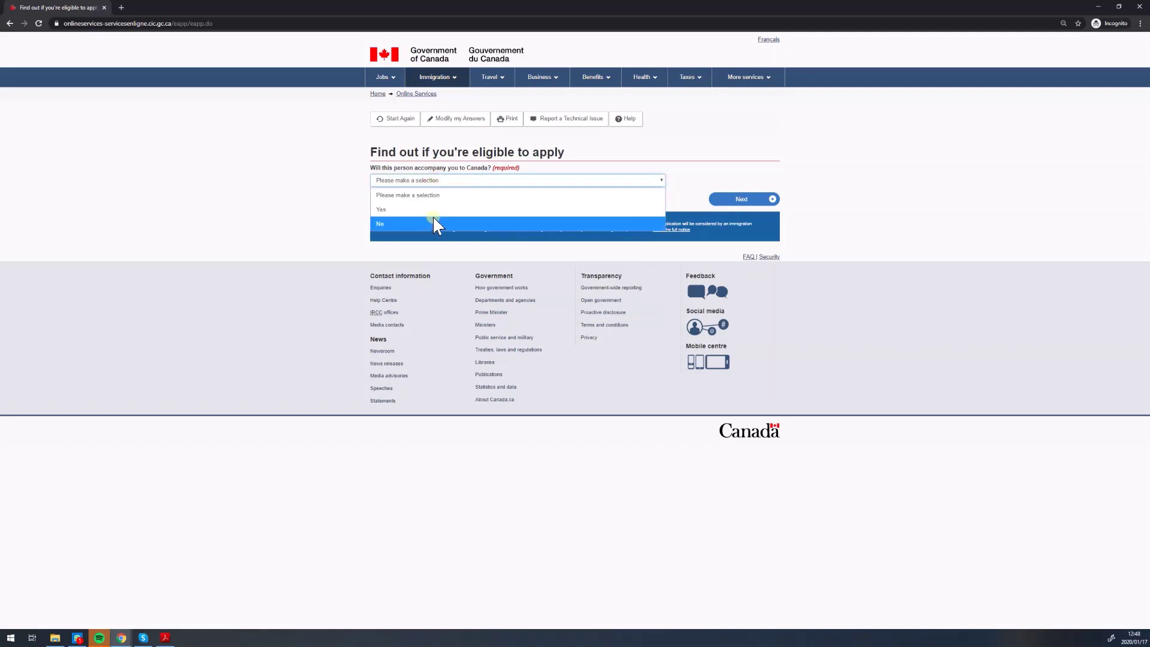
left_click(435, 213)
left_click(769, 200)
Enter the spouse's last and first names and set the gender to Male.
left_click(438, 184)
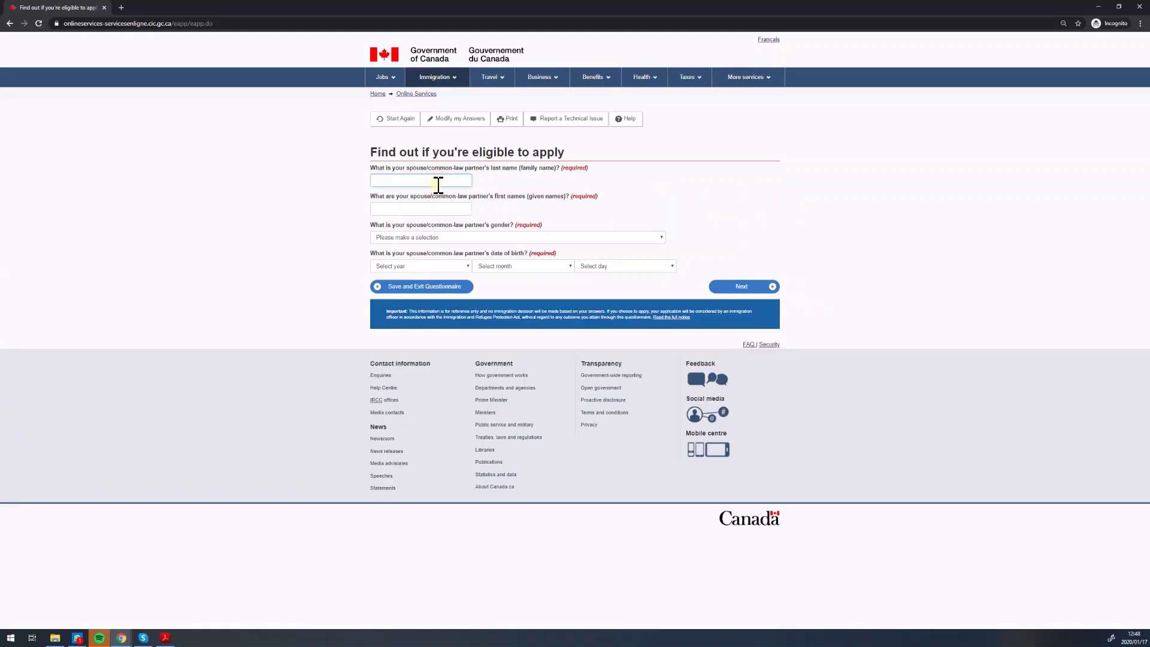
type("Lans")
key("Tab")
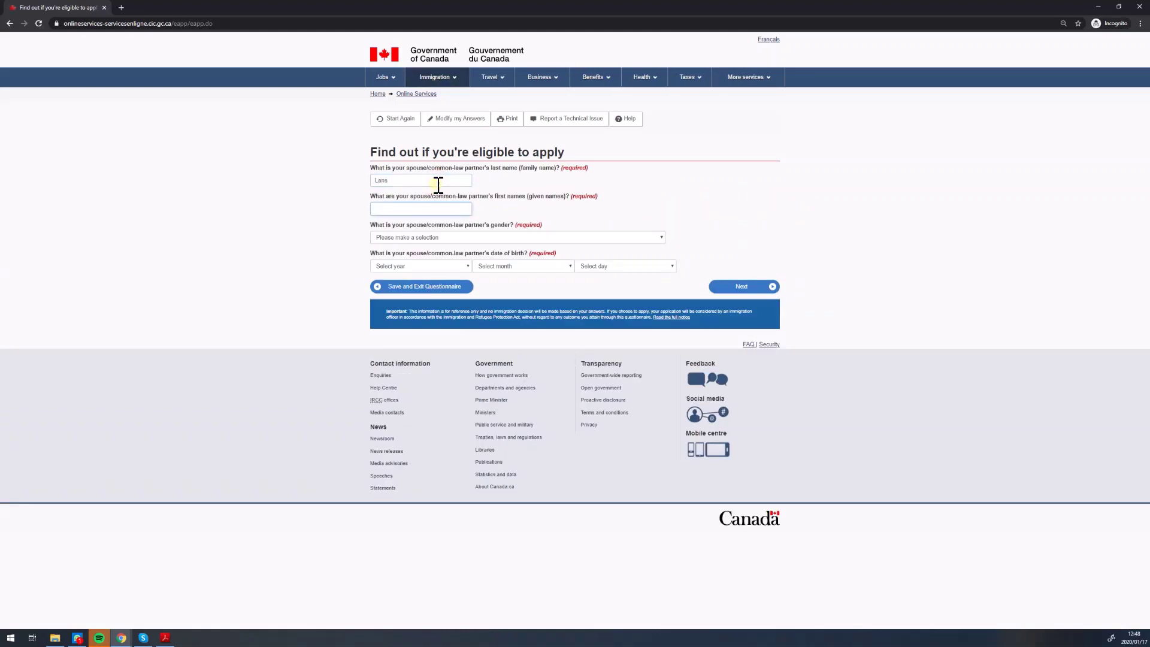
type("Werner")
key("Tab")
left_click(434, 238)
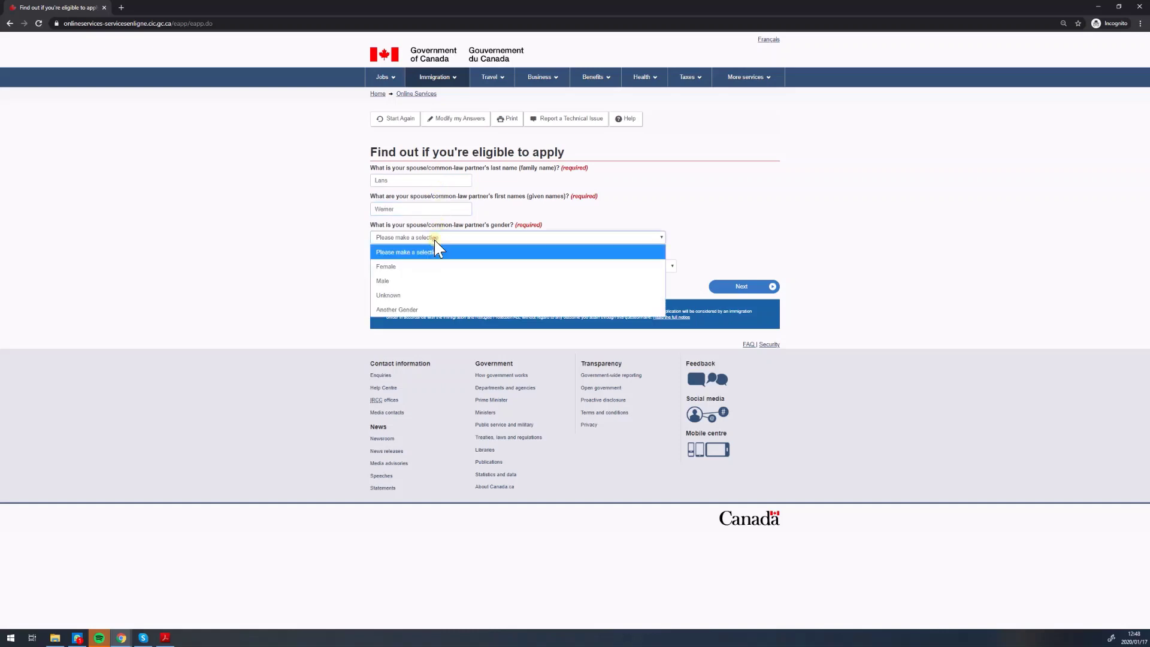
left_click(406, 262)
left_click(402, 241)
left_click(383, 278)
scroll(400, 409, "down", 8)
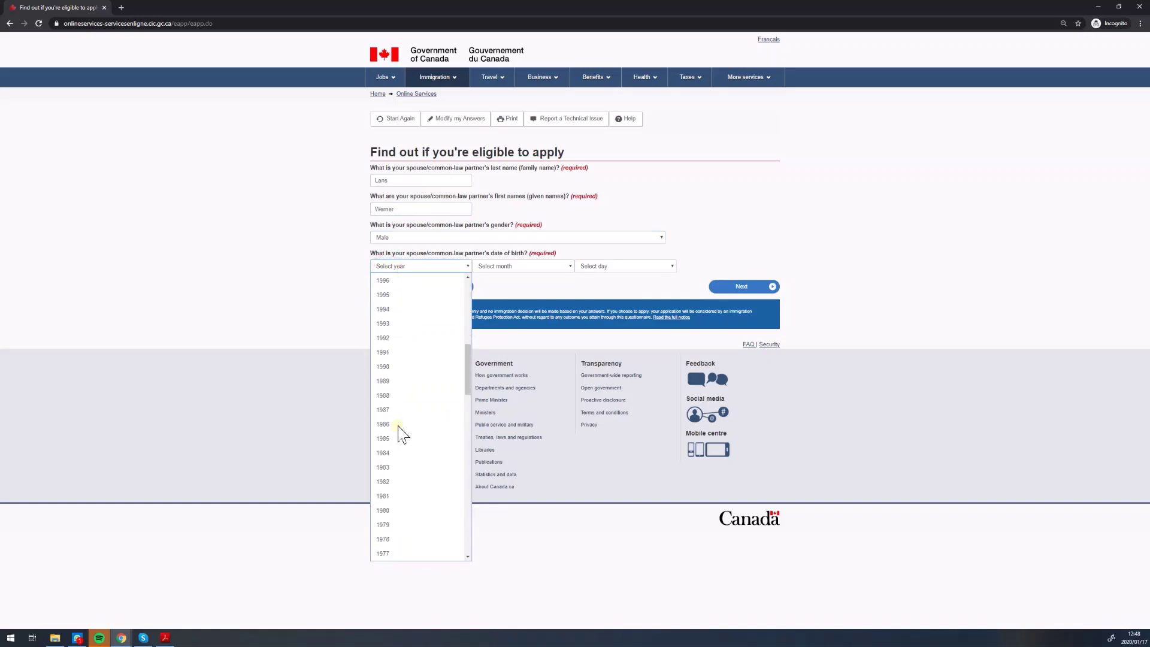
left_click(399, 429)
left_click(441, 269)
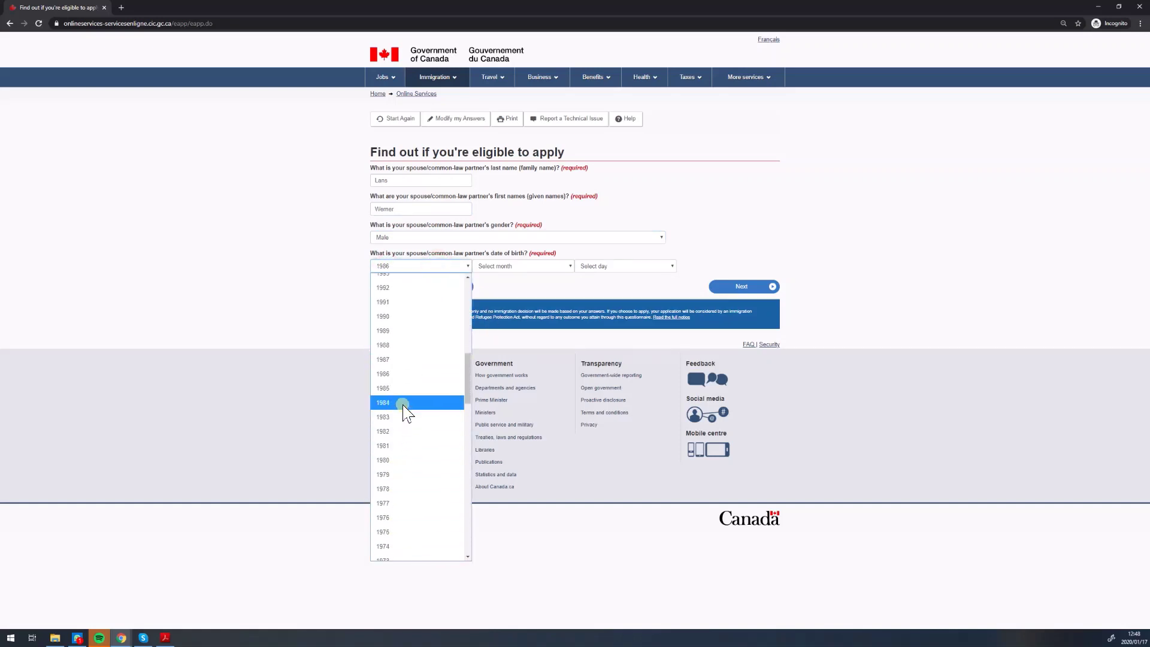
left_click(400, 403)
left_click(525, 268)
left_click(529, 381)
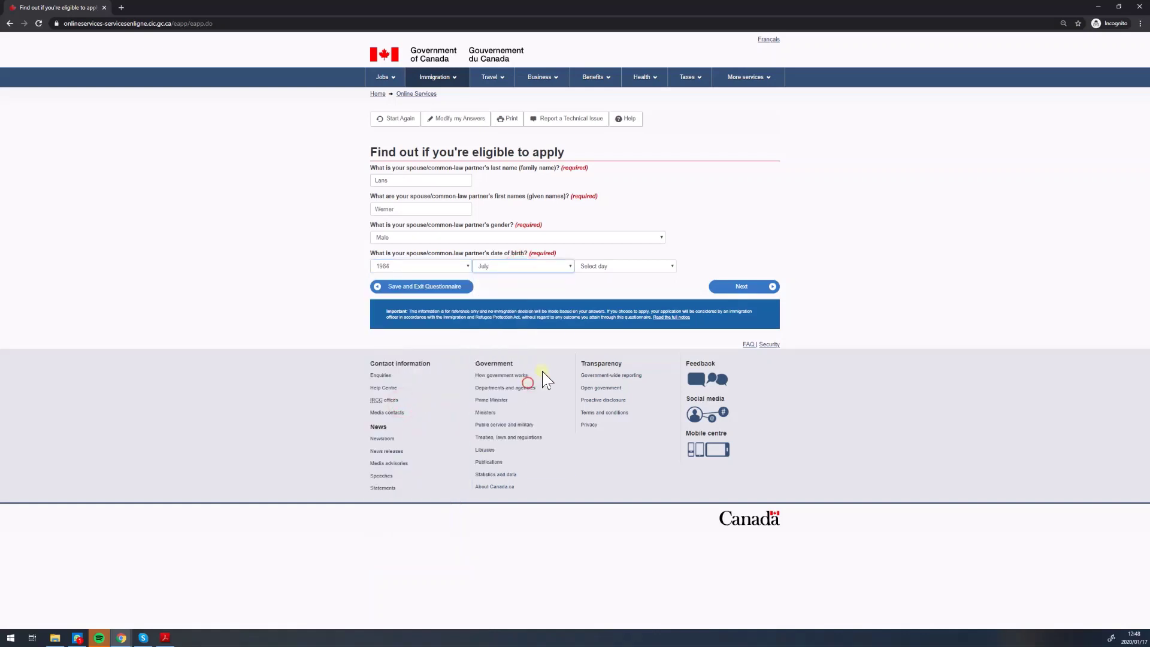
left_click(611, 269)
scroll(626, 397, "down", 3)
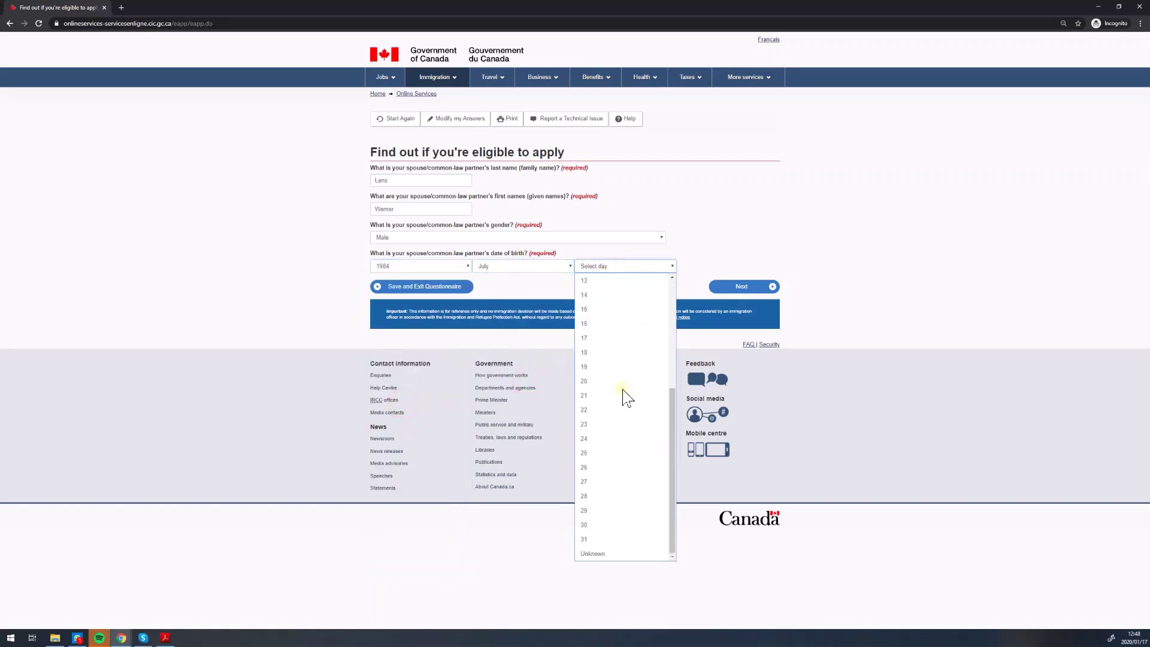
left_click(600, 495)
left_click(742, 288)
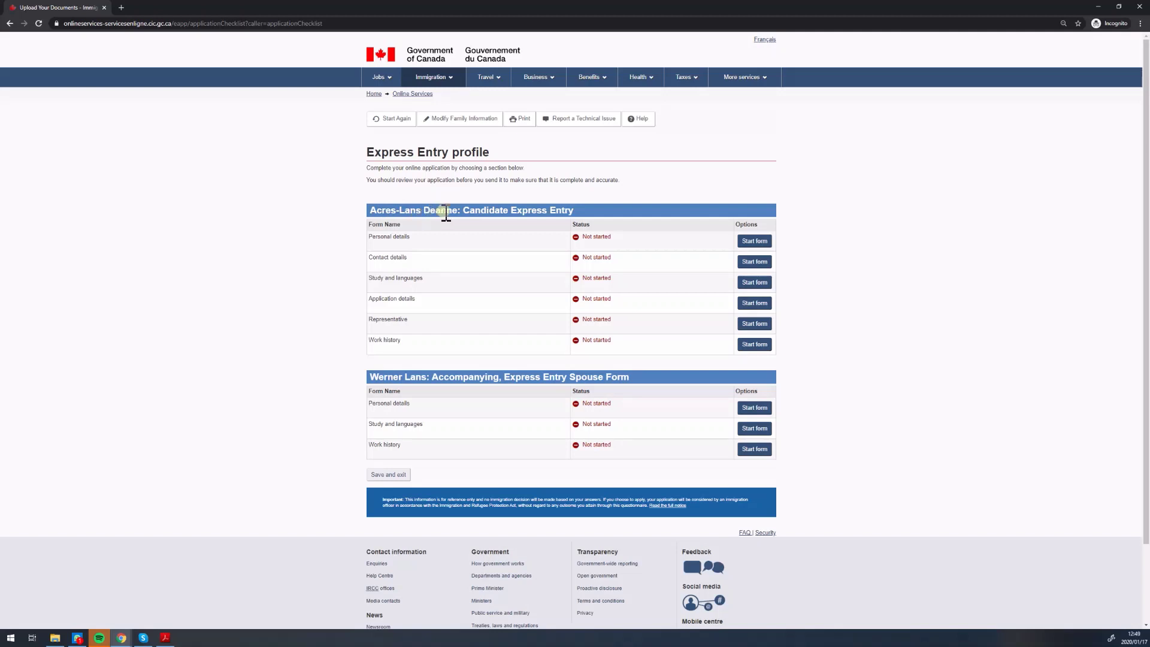
Reopen family information and put the applicant's swapped last and first names right.
left_click(461, 128)
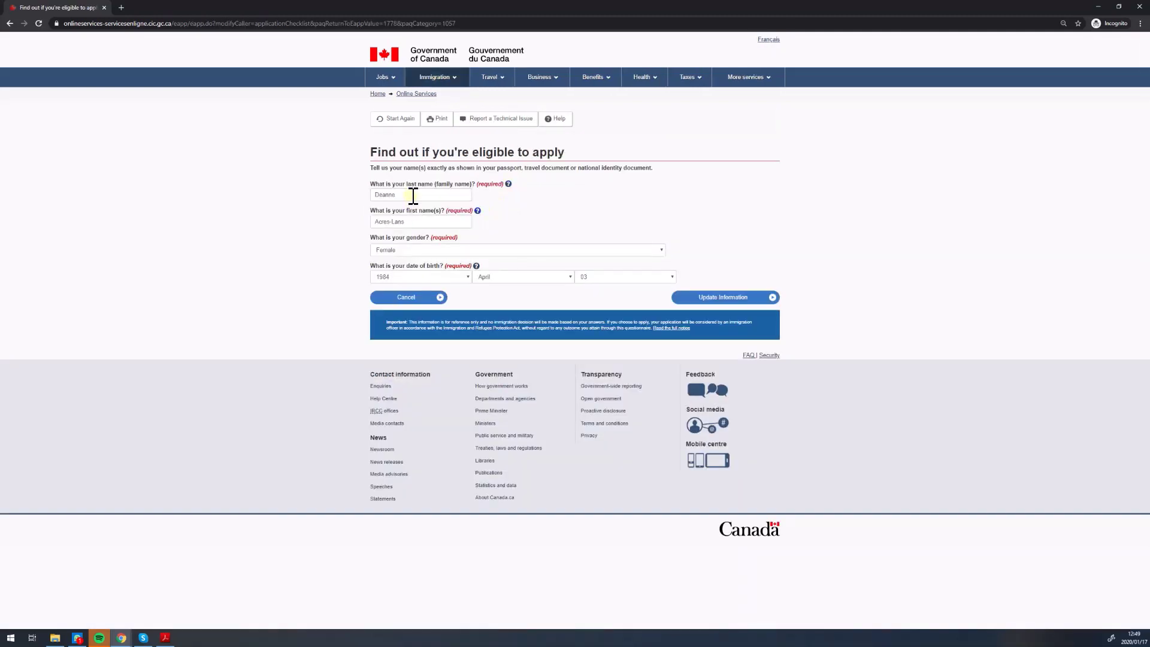
left_click(406, 196)
left_click_drag(405, 196, 366, 205)
type("Acres-")
type("Lans")
key("Tab")
type("Deann")
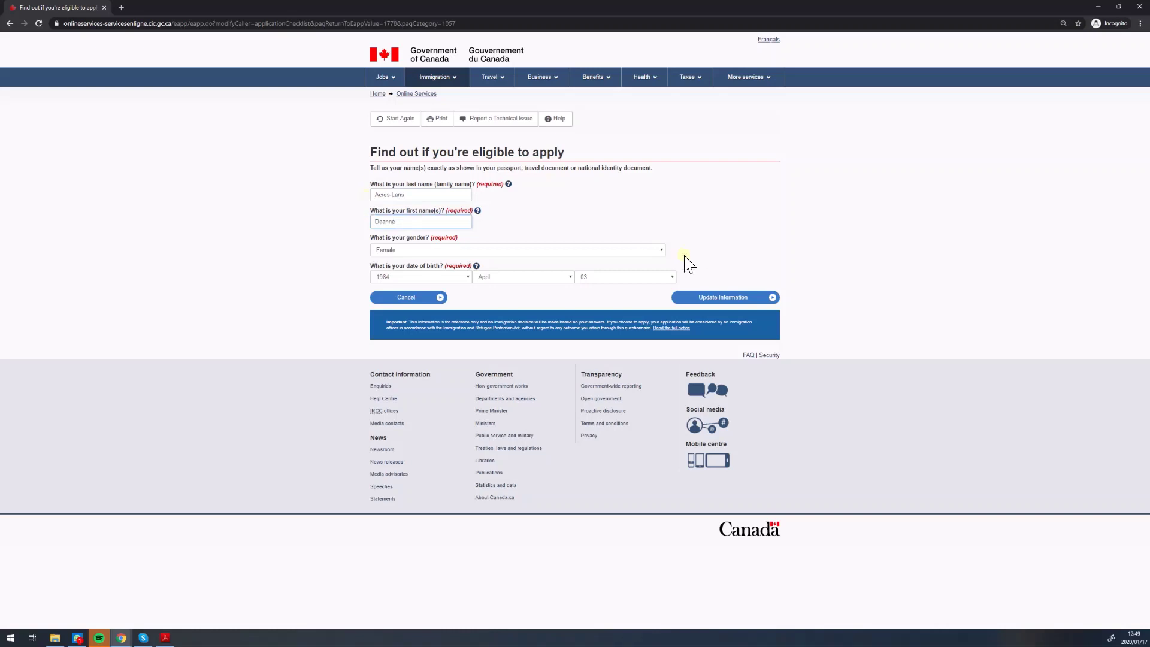
left_click(724, 299)
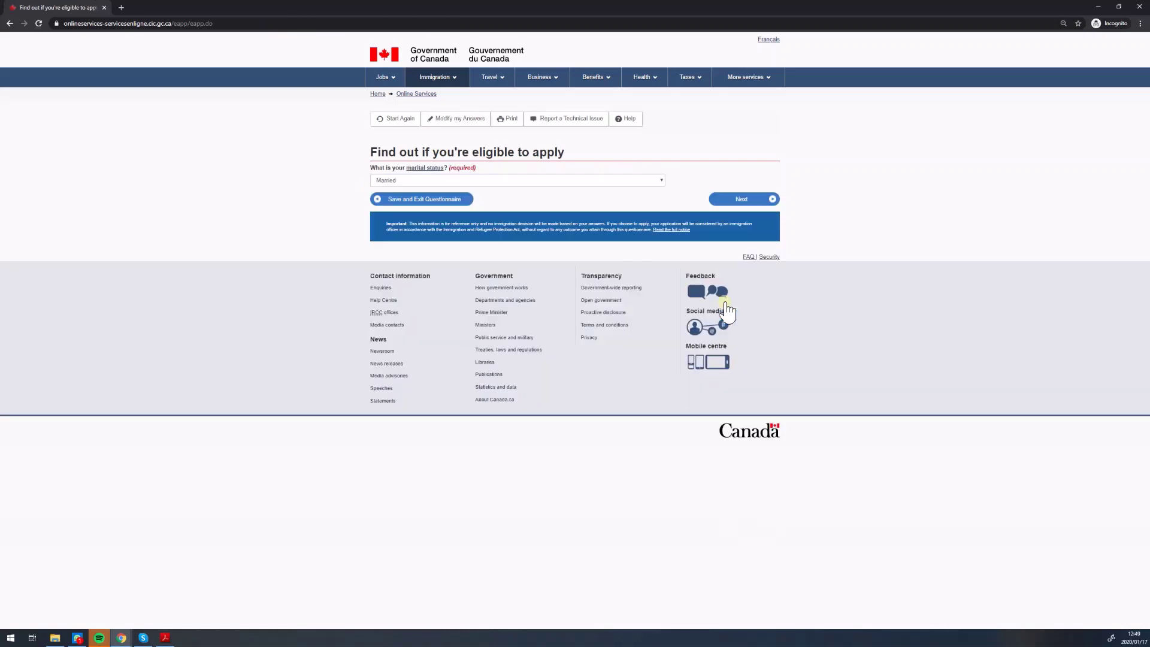
Resubmit Married status, the Yes accompanying answer and the prefilled spouse details.
left_click(751, 203)
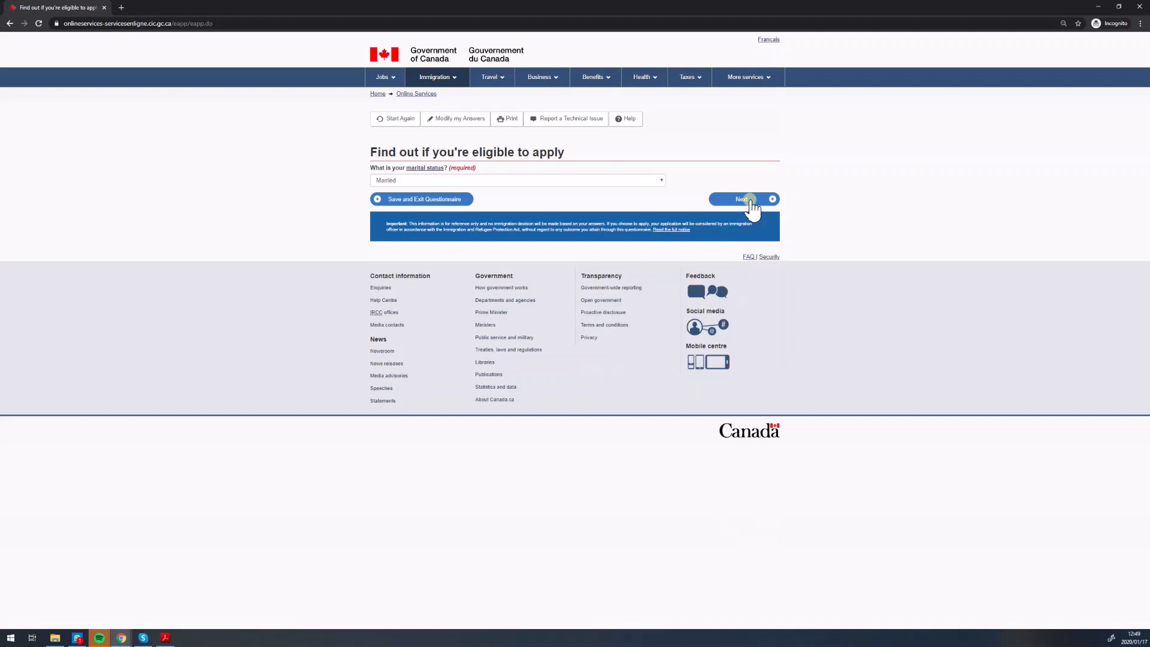
left_click(483, 181)
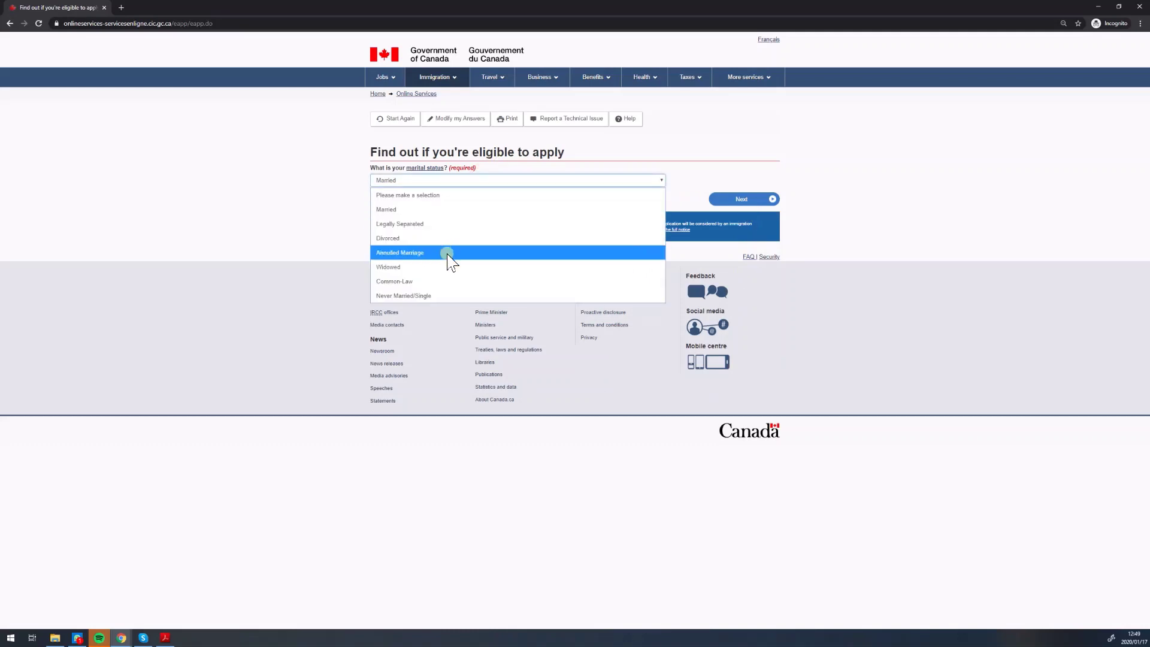
left_click(477, 209)
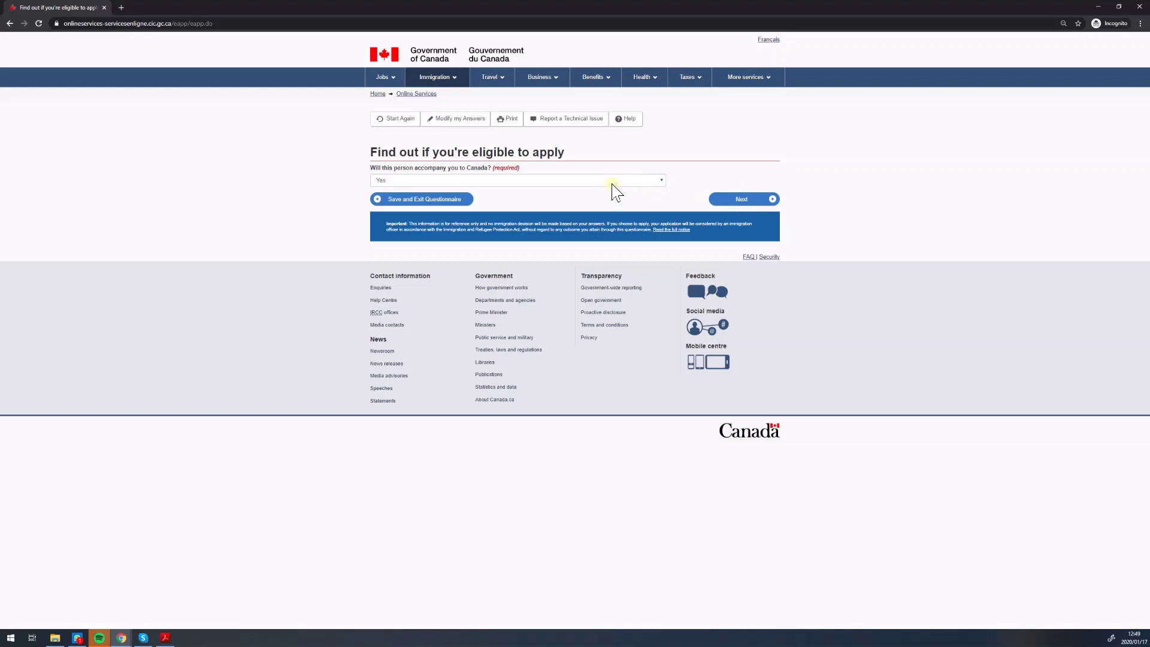
left_click(727, 202)
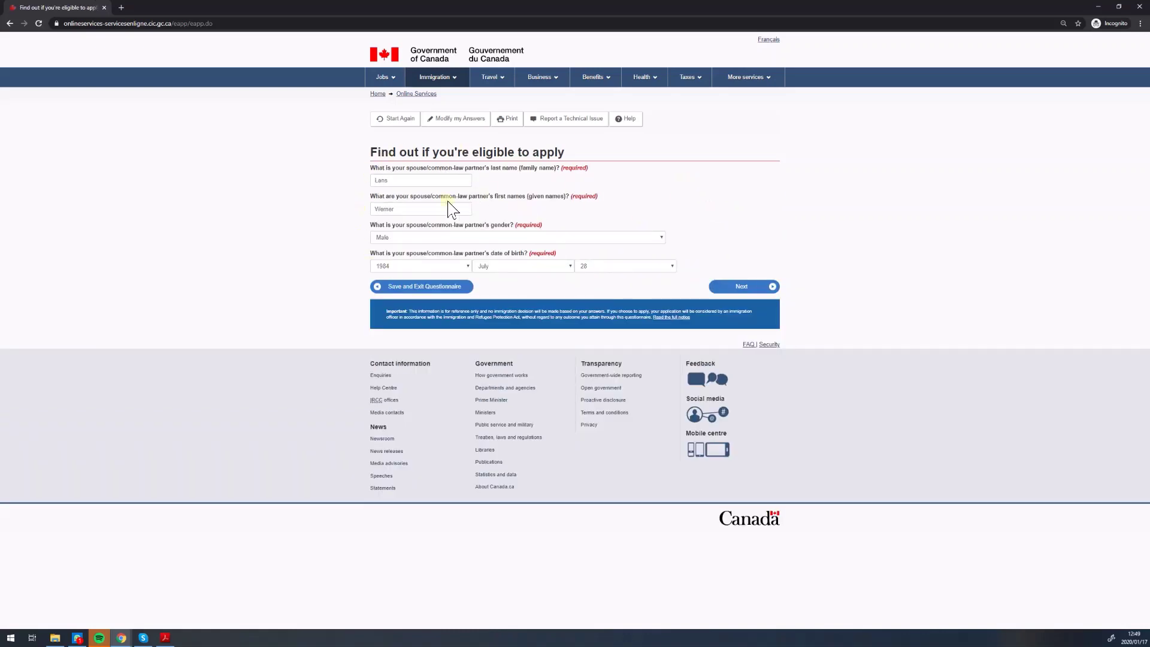
left_click(754, 295)
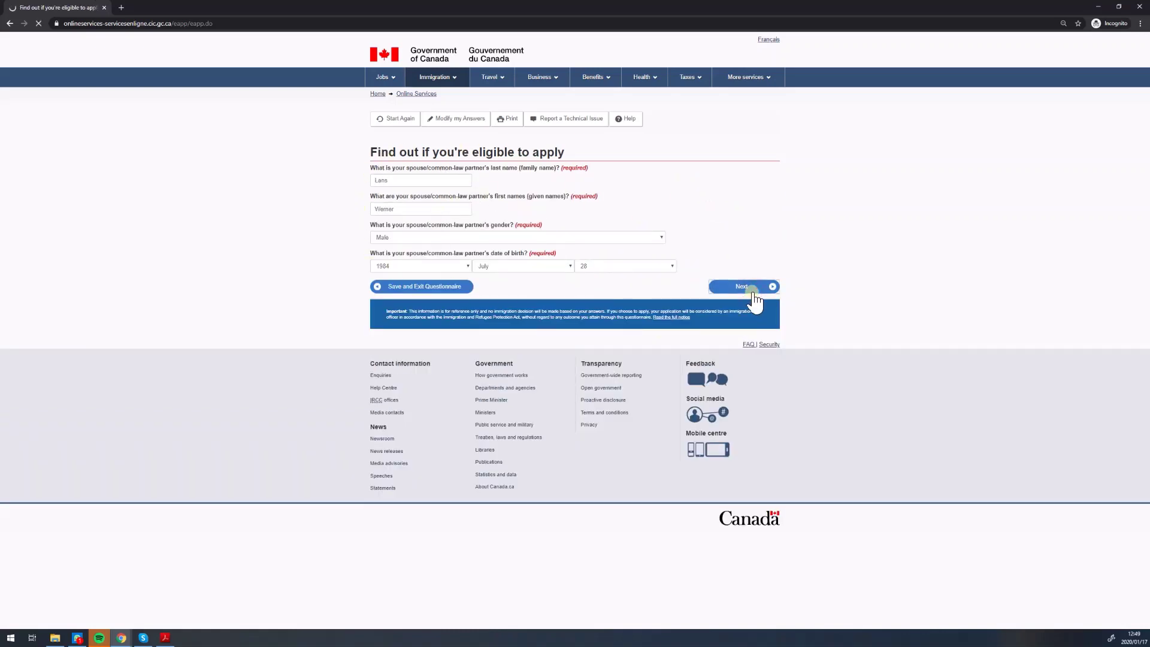